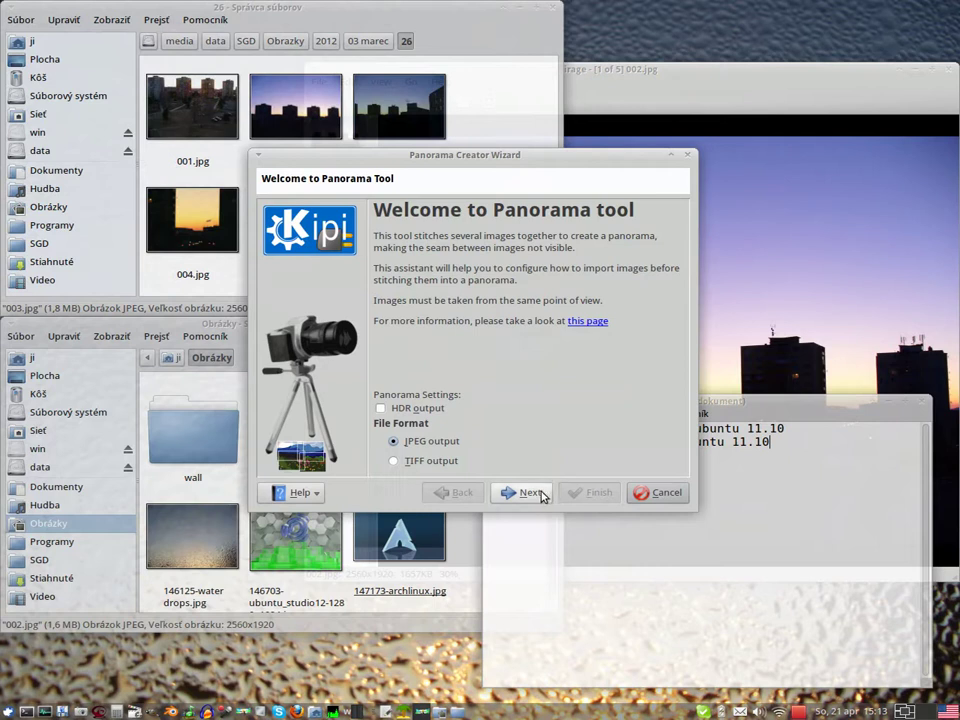
Keep JPEG as the output format and add 002.jpg and 003.jpg from the Obrázky folder to the panorama image list
left_click(528, 493)
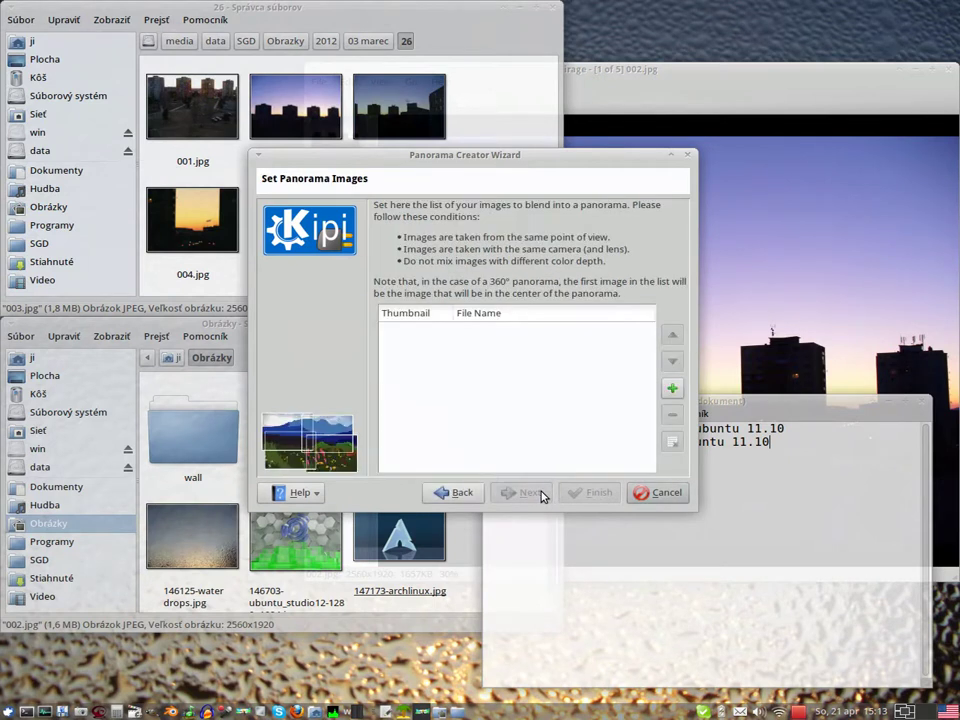
left_click(674, 390)
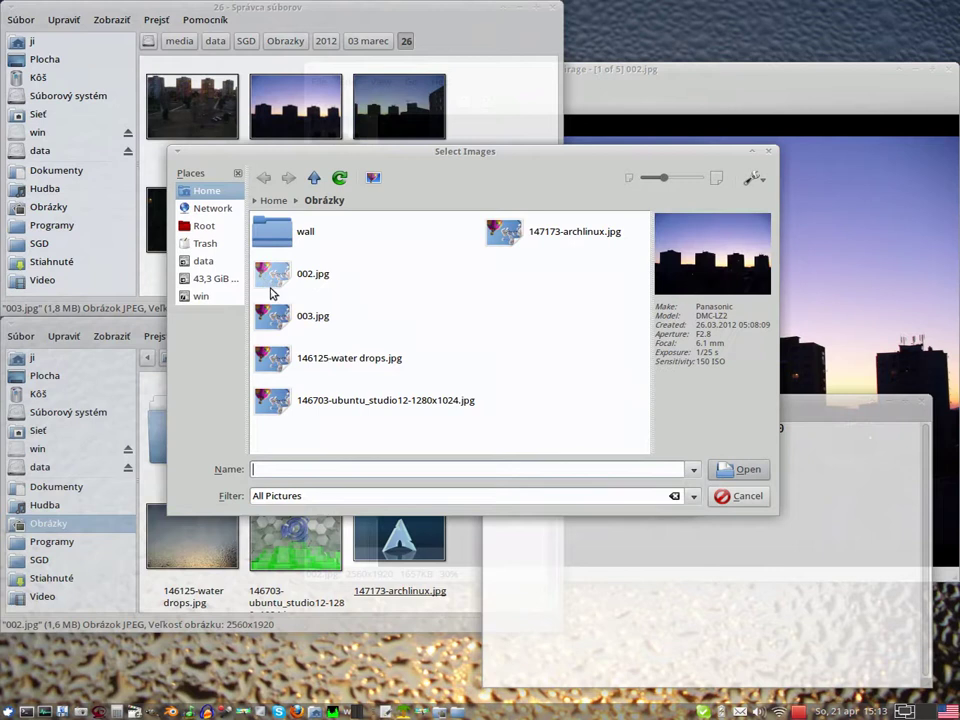
mouse_move(277, 318)
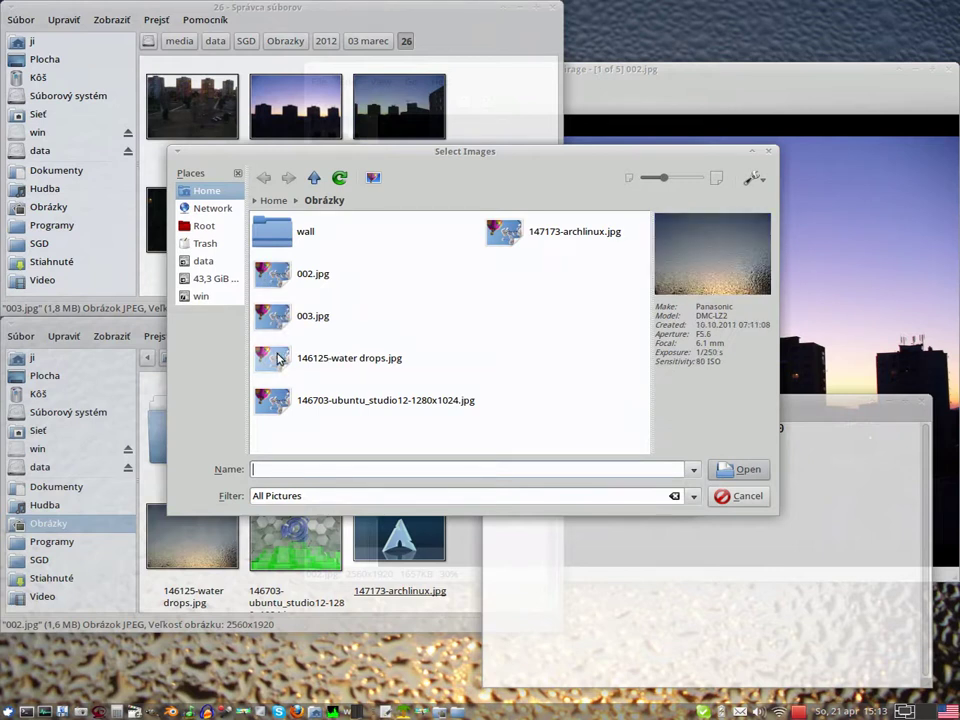
left_click_drag(360, 266, 351, 321)
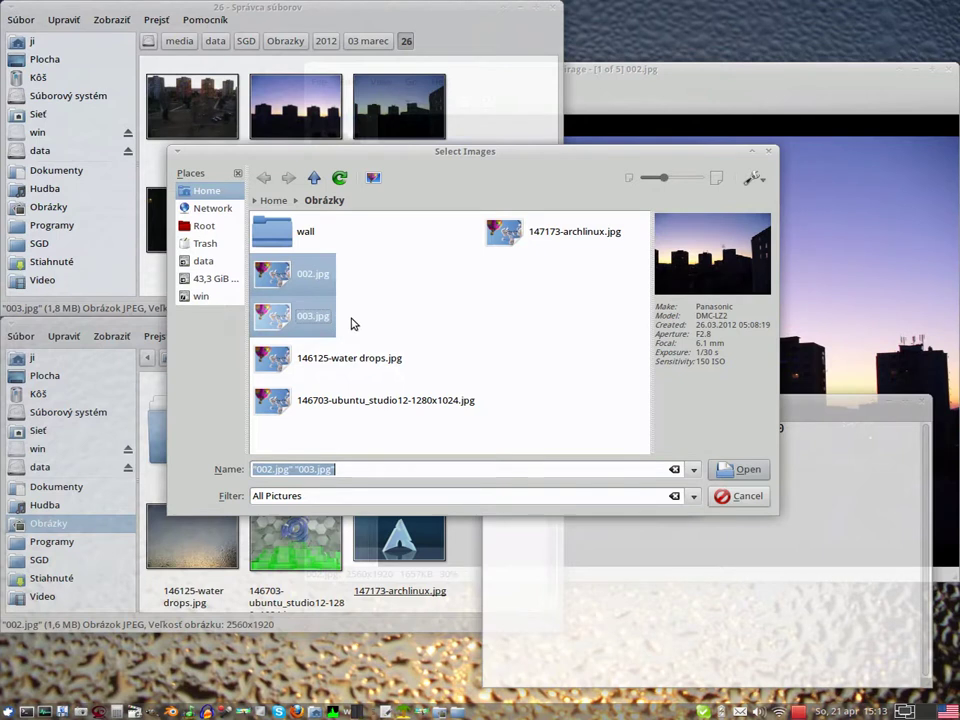
left_click(739, 470)
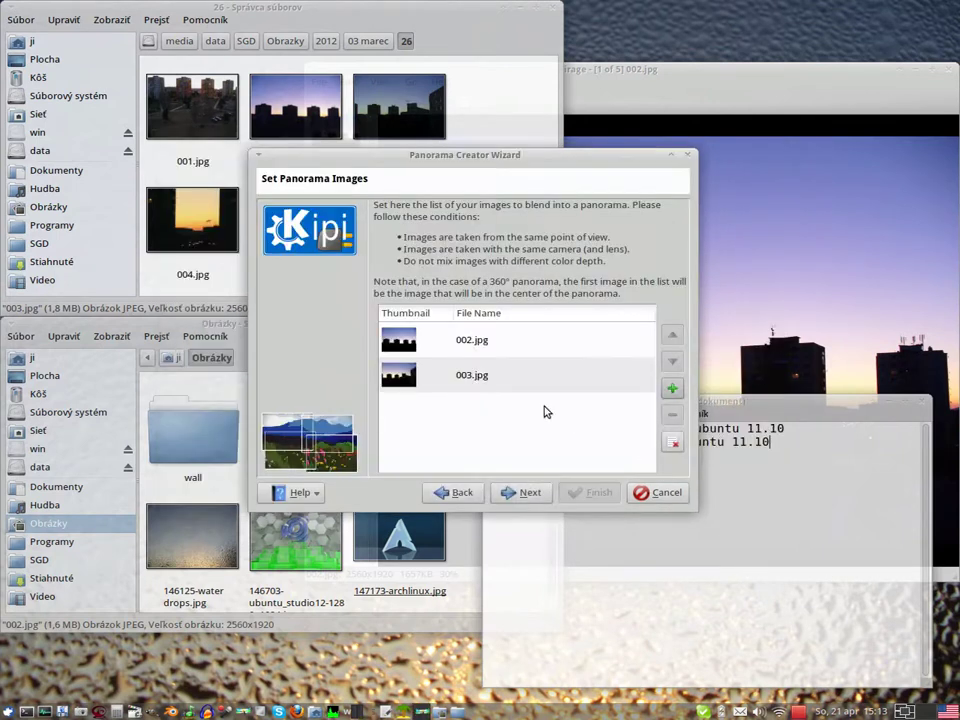
left_click(500, 342)
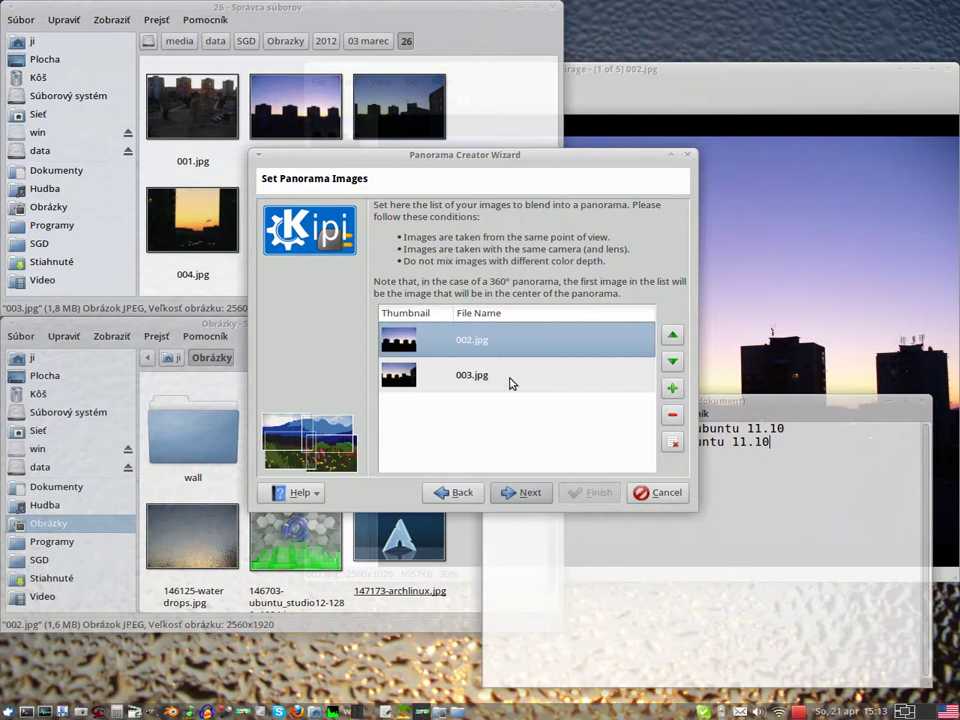
Start pre-processing the images with Detect moving skies enabled
left_click(530, 493)
key("space")
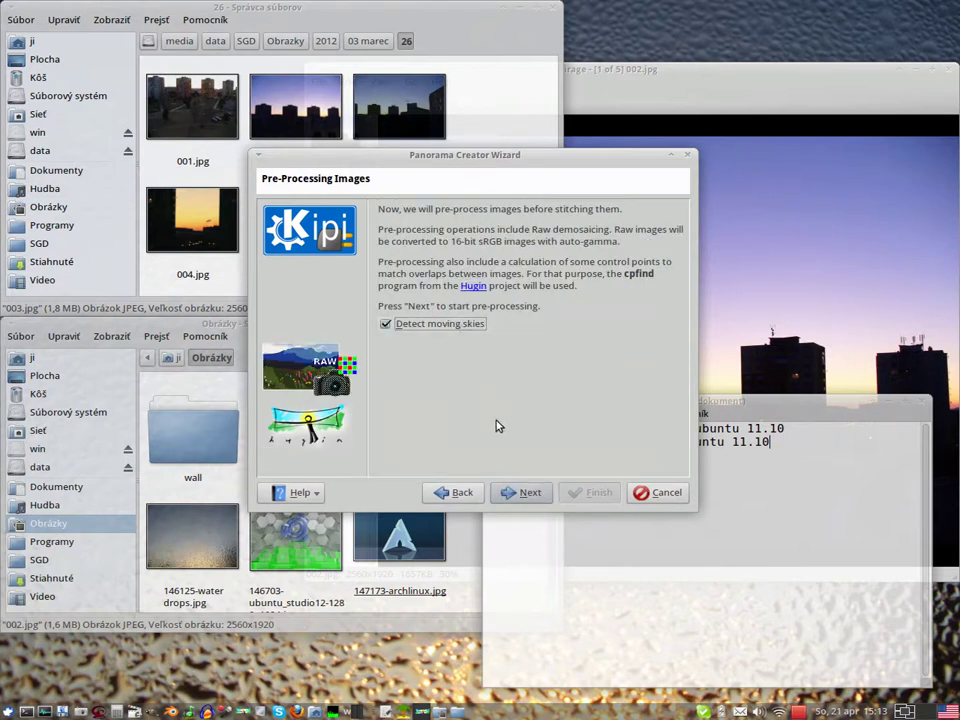
left_click(524, 492)
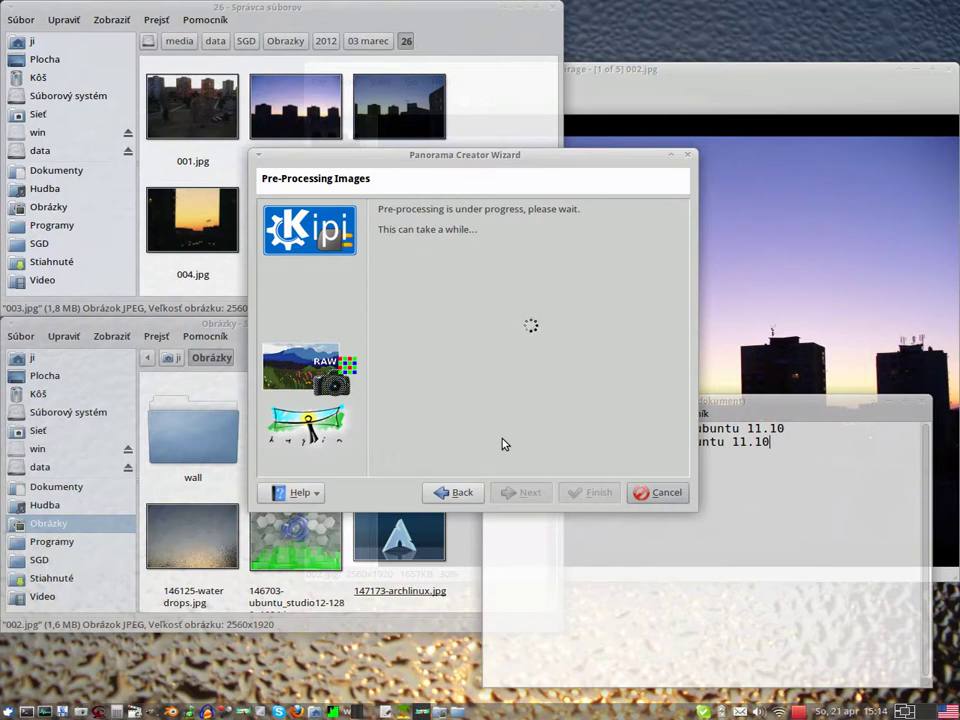
Look through the version and author information about the Panorama Stitching tool and close it
left_click(783, 410)
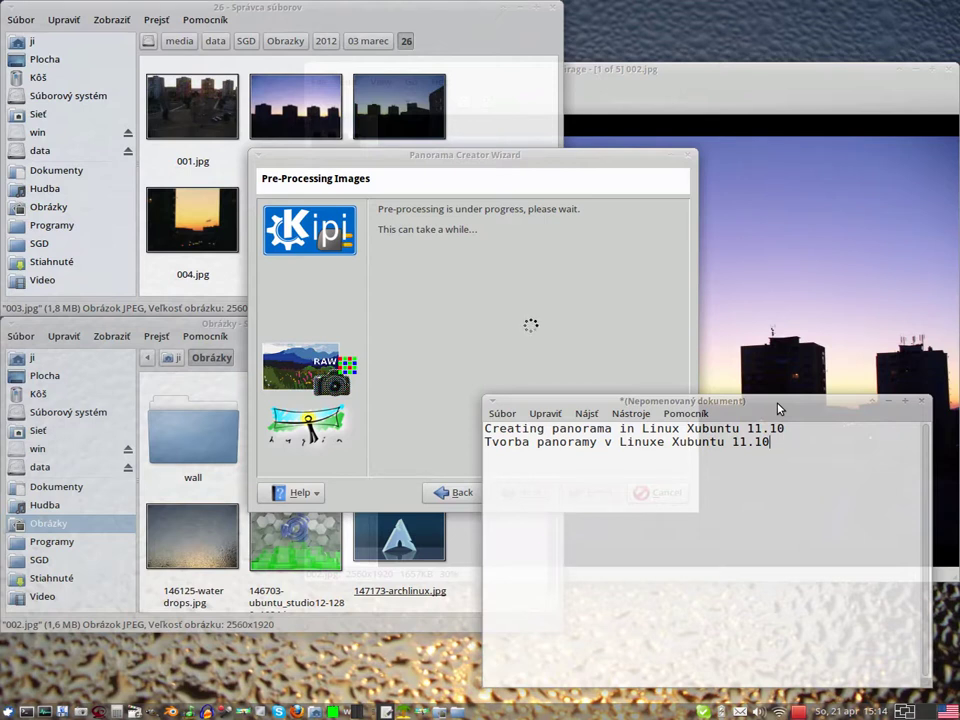
left_click(314, 496)
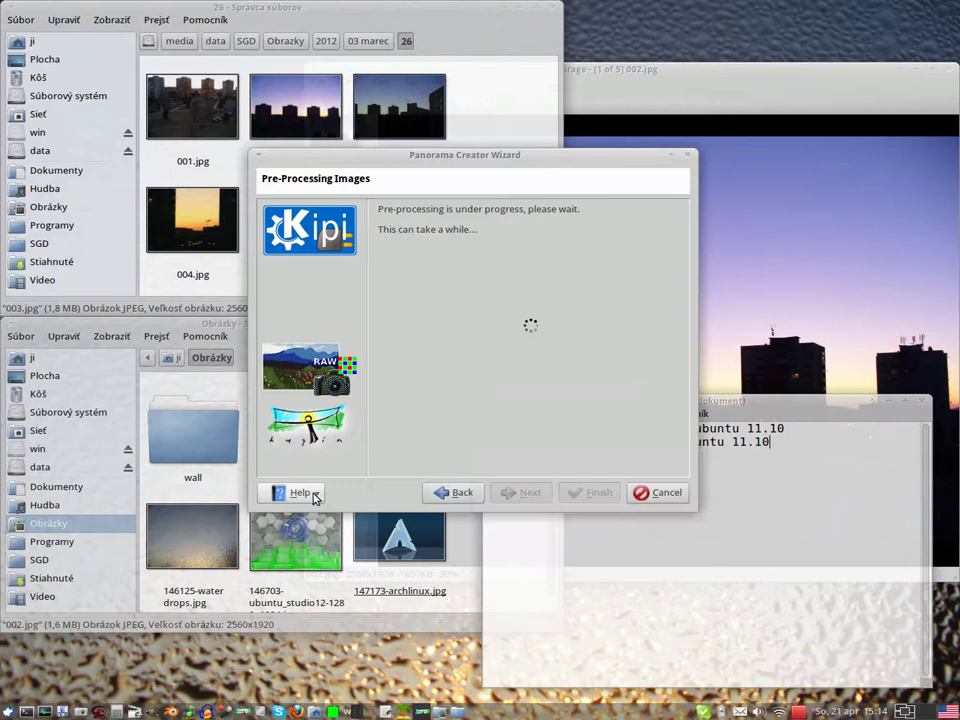
left_click(314, 496)
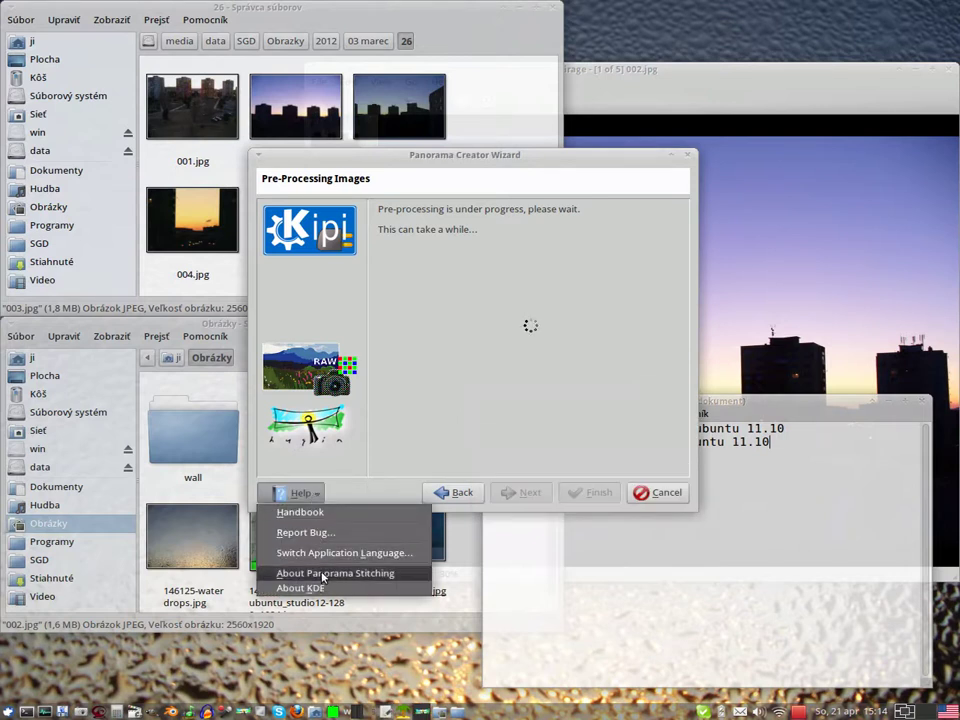
left_click(323, 574)
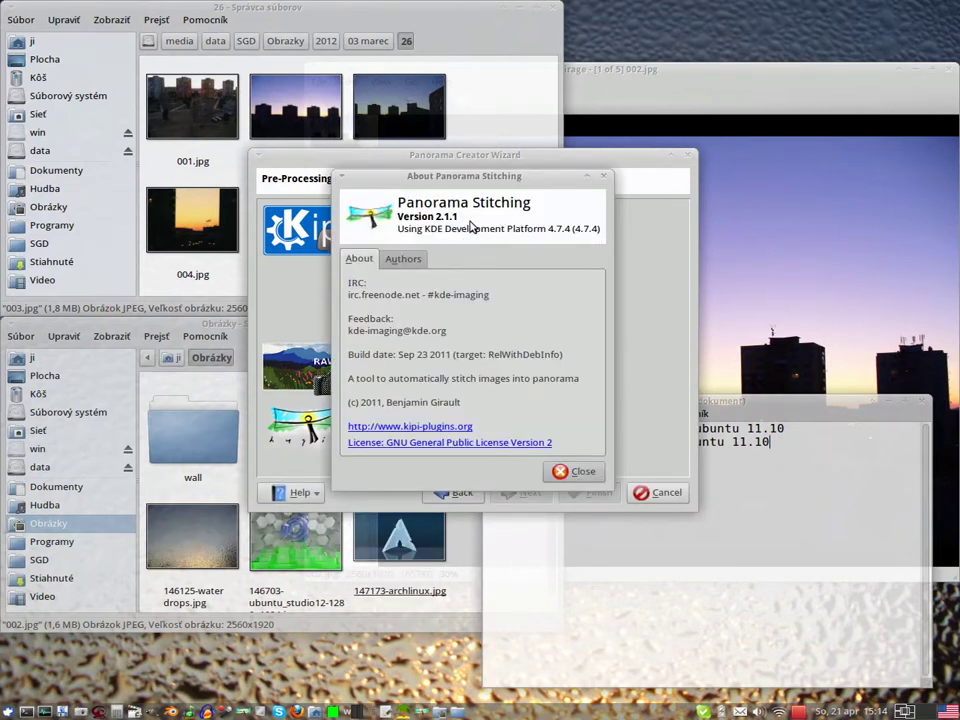
left_click_drag(489, 178, 195, 245)
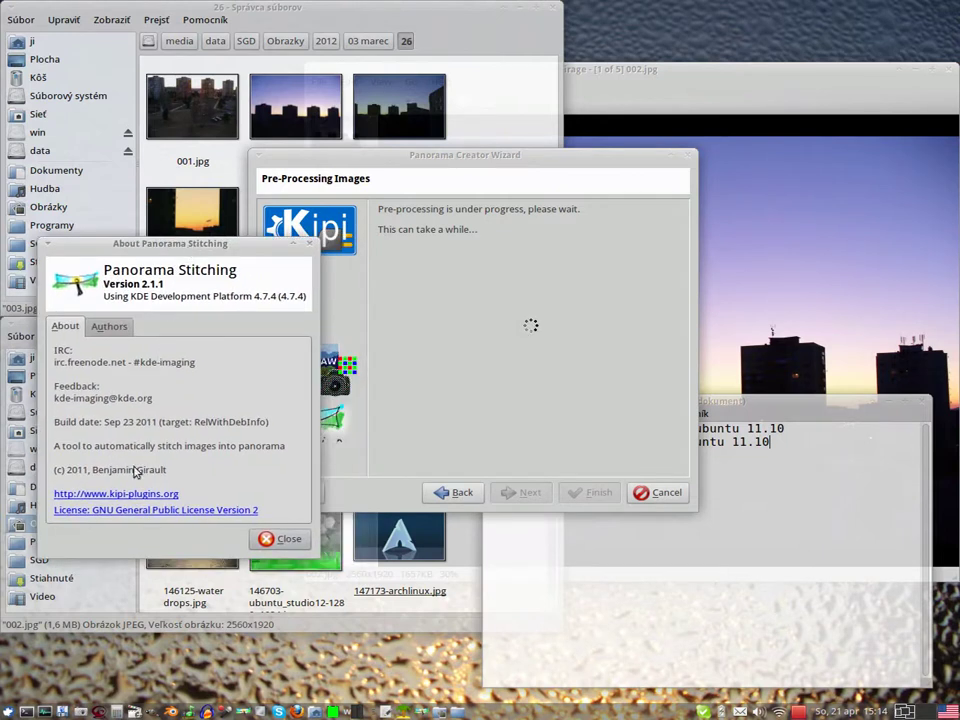
left_click(112, 326)
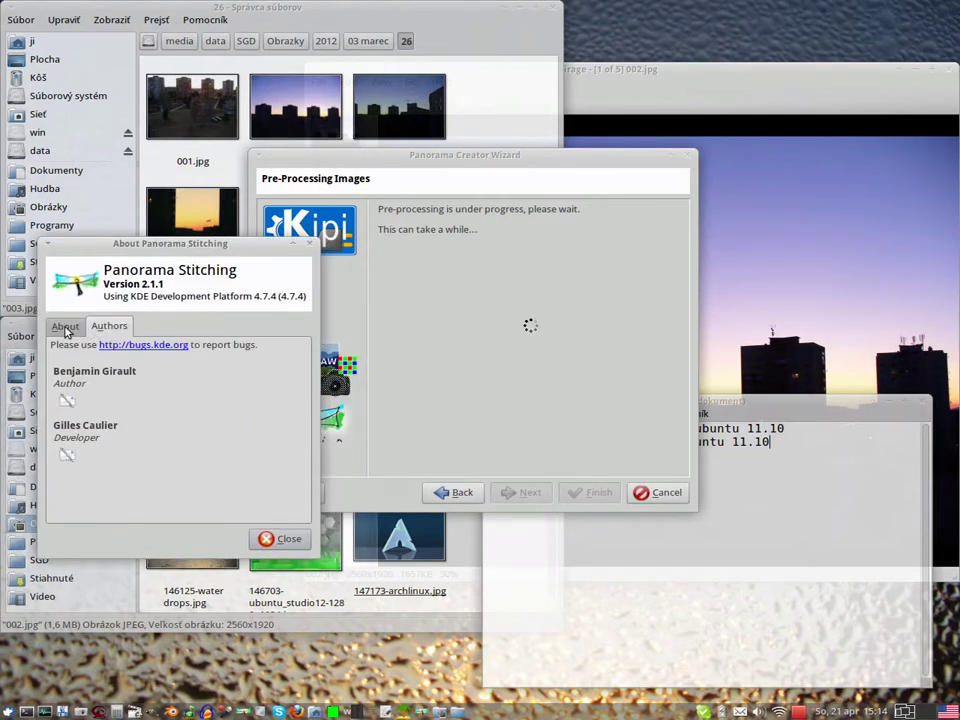
left_click(66, 330)
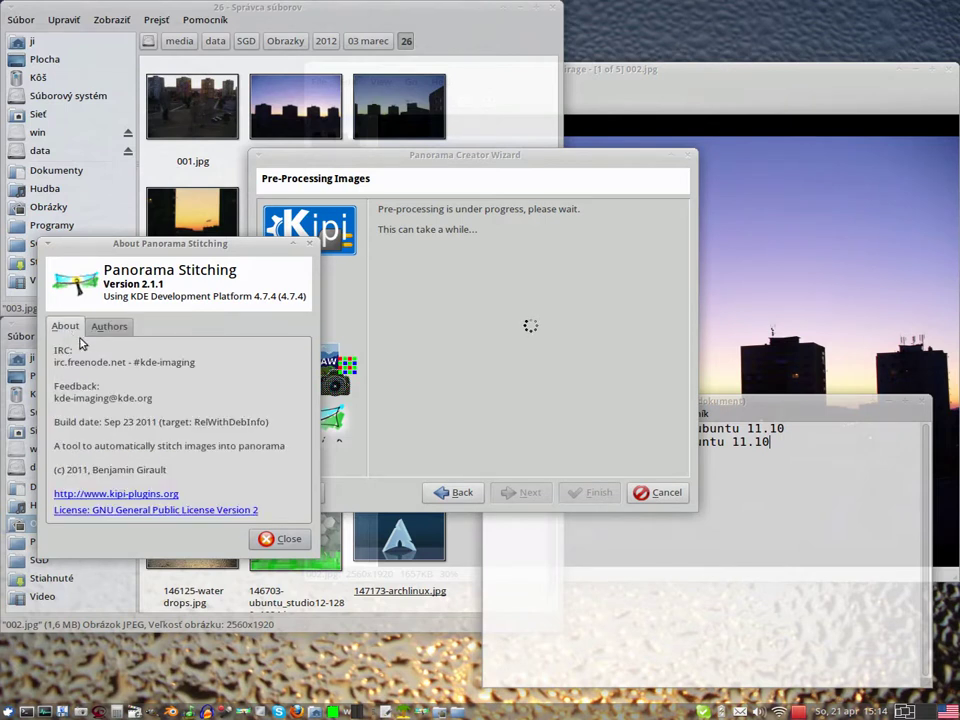
left_click(281, 538)
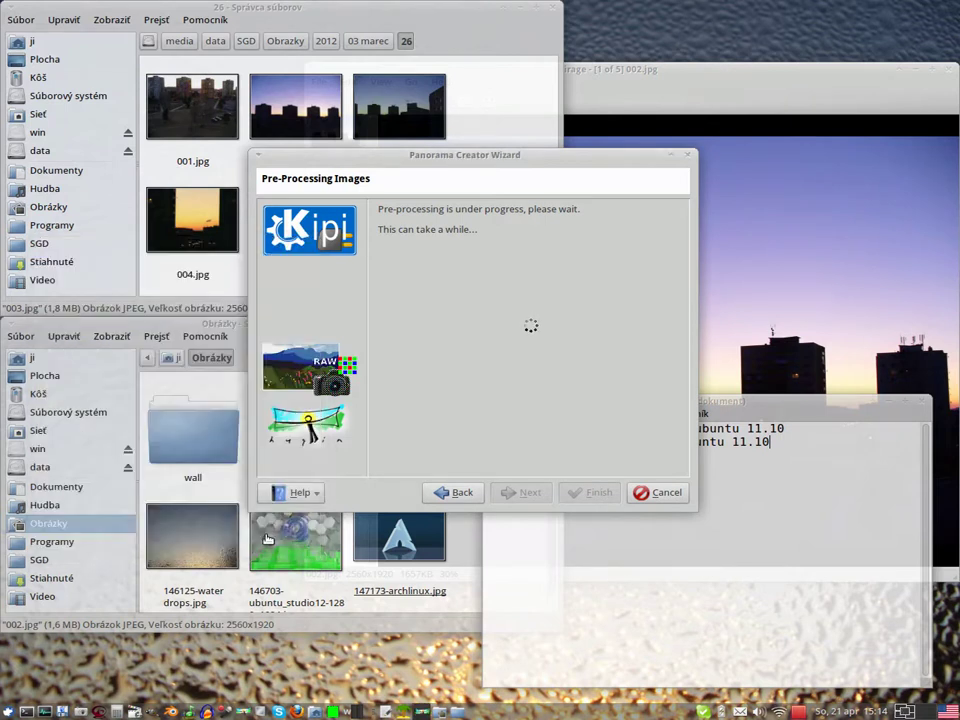
Bring the untitled text note to the front and move it down below the panorama wizard
left_click(745, 401)
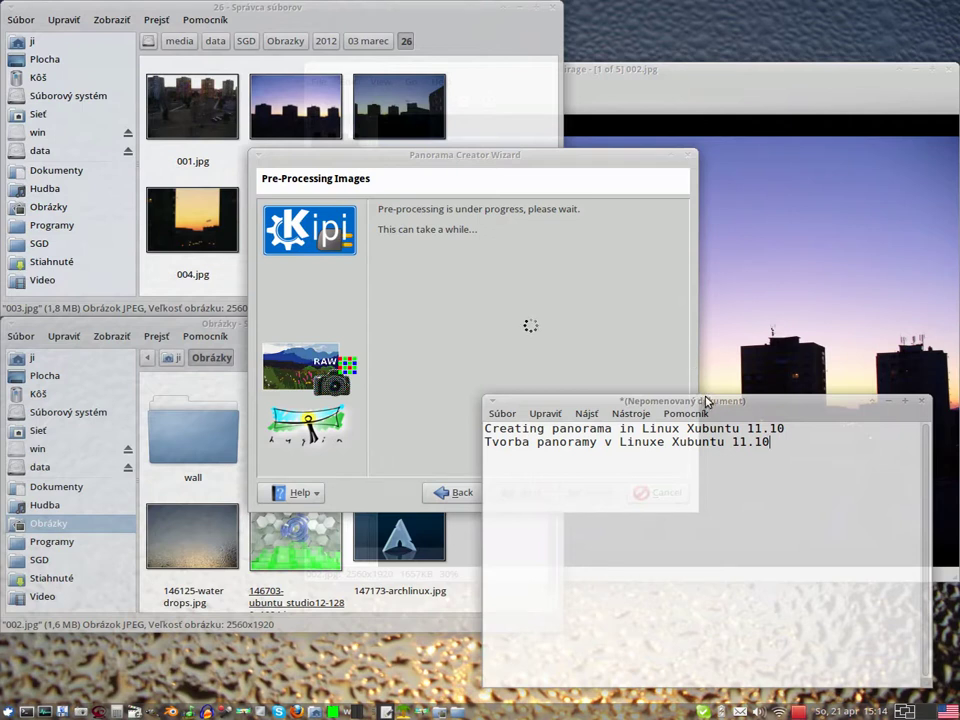
left_click_drag(716, 402, 730, 542)
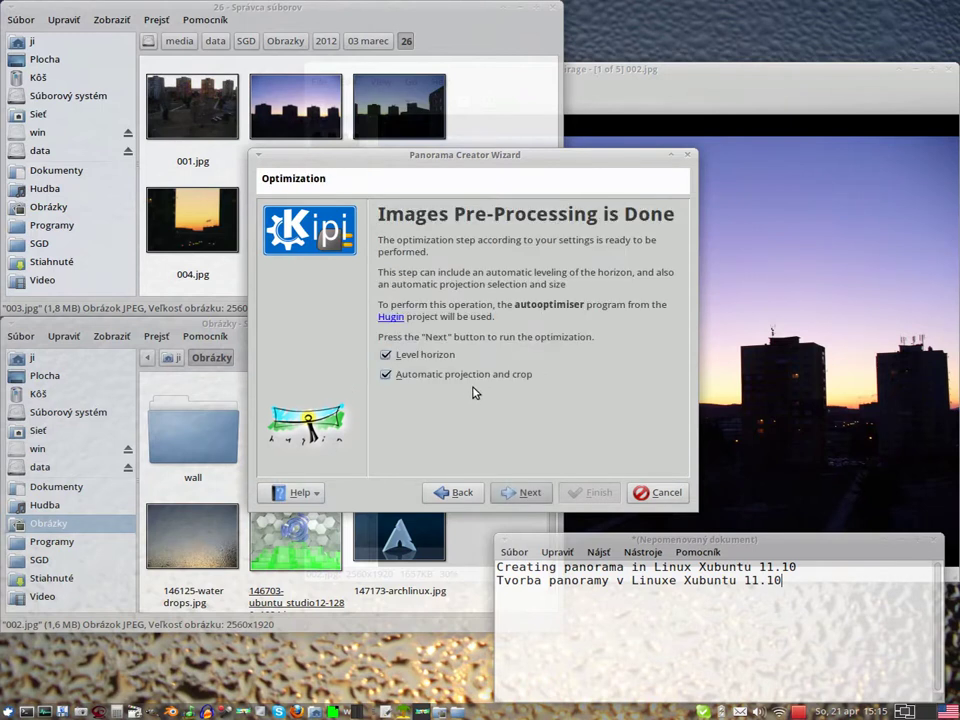
Optimize and stitch the panorama with Level horizon and Automatic projection and crop enabled, and move the wizard off the file manager windows
left_click(524, 492)
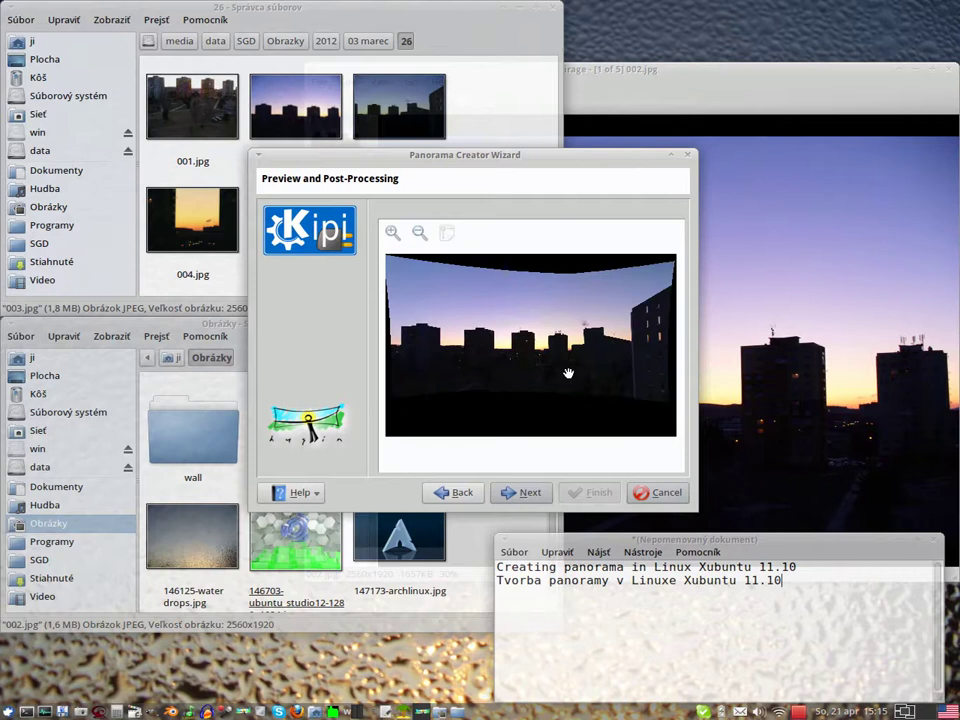
left_click(533, 496)
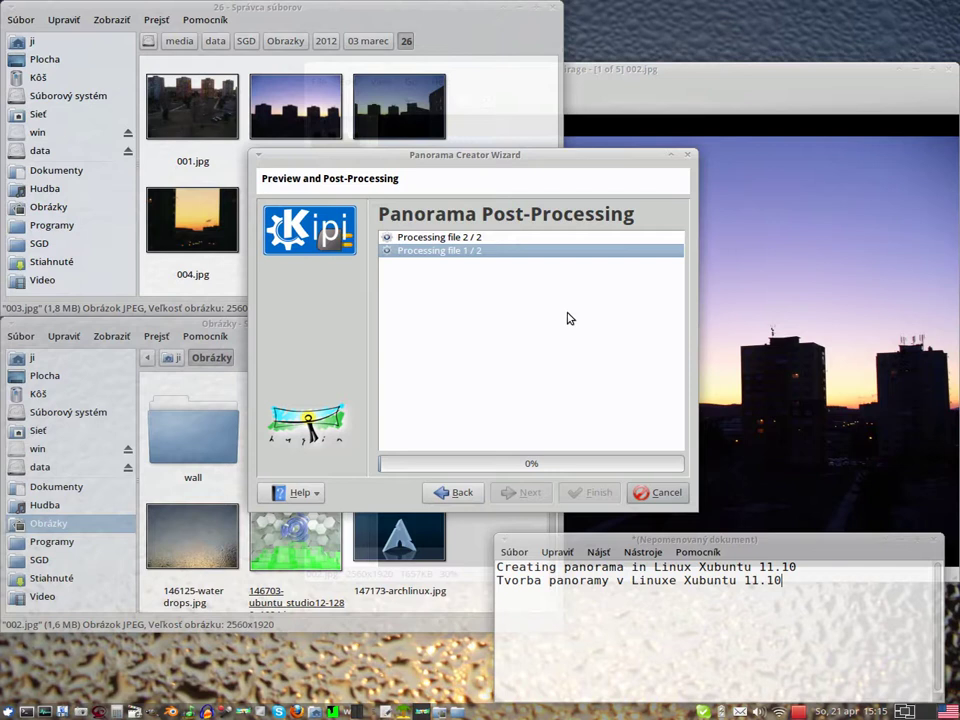
left_click(562, 163)
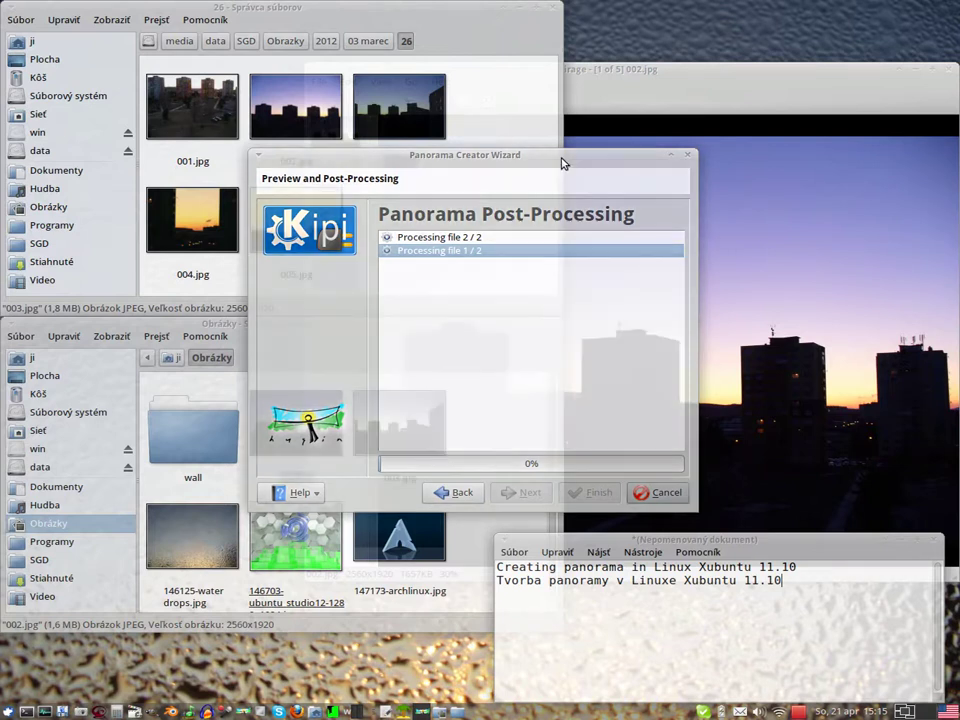
left_click_drag(562, 163, 773, 100)
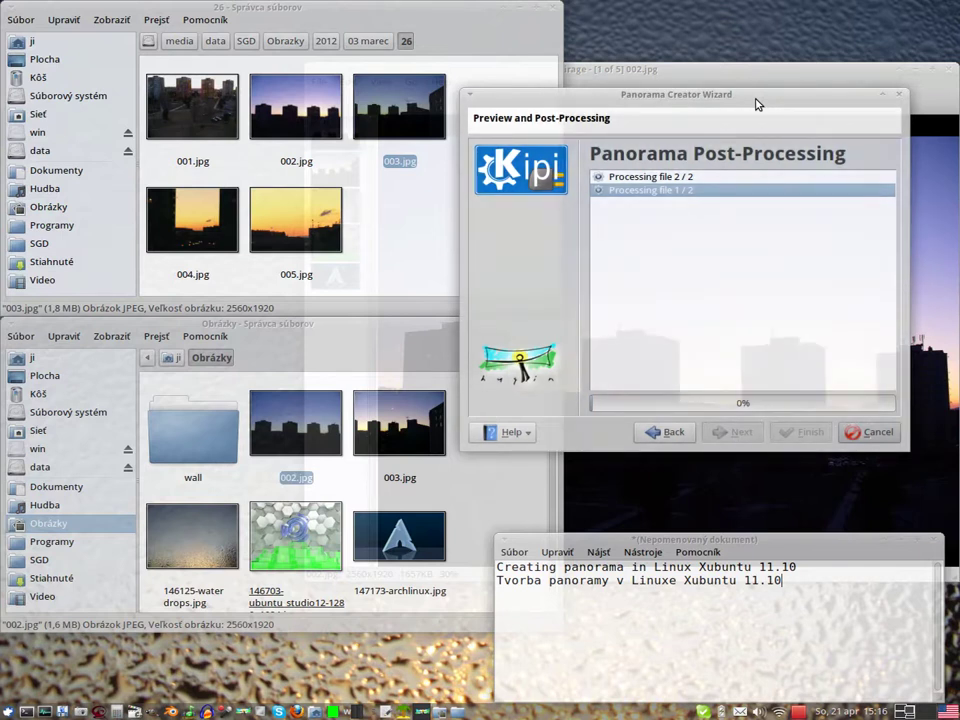
Browse the images in Mirage from 003.jpg to 147173-archlinux.jpg, inspect one at actual size, and return to 002.jpg
left_click(758, 78)
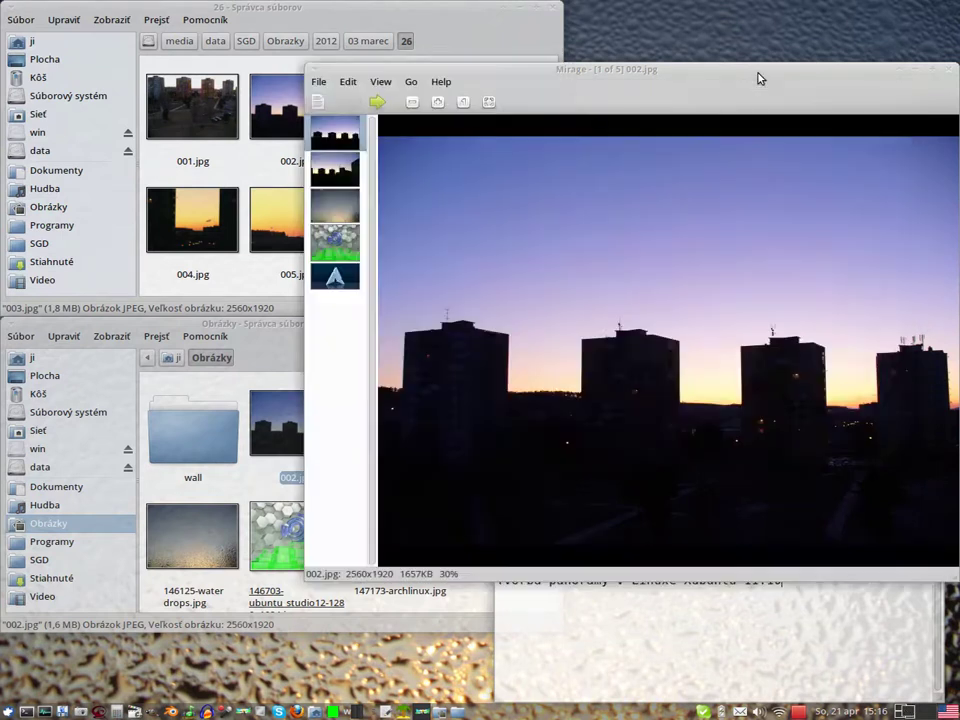
left_click(336, 170)
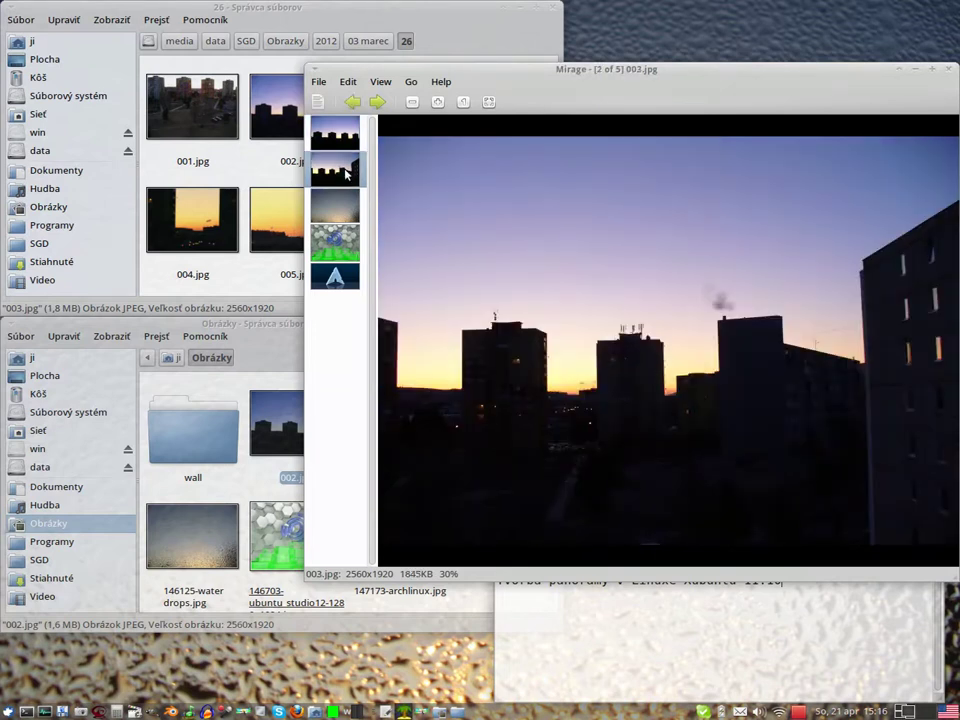
left_click(343, 202)
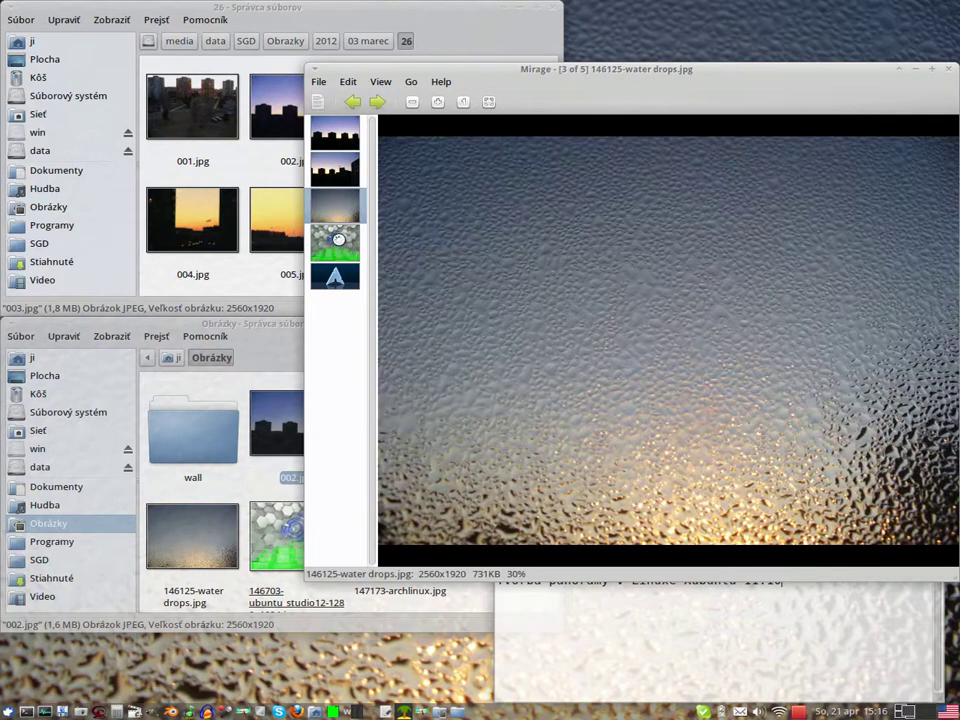
left_click(340, 240)
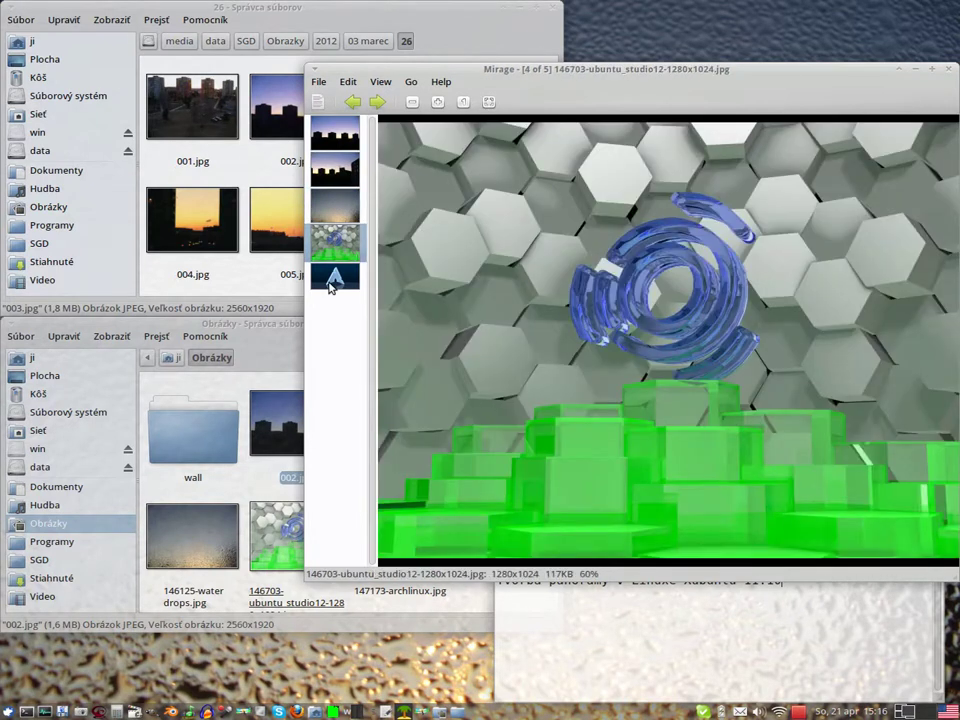
left_click(331, 284)
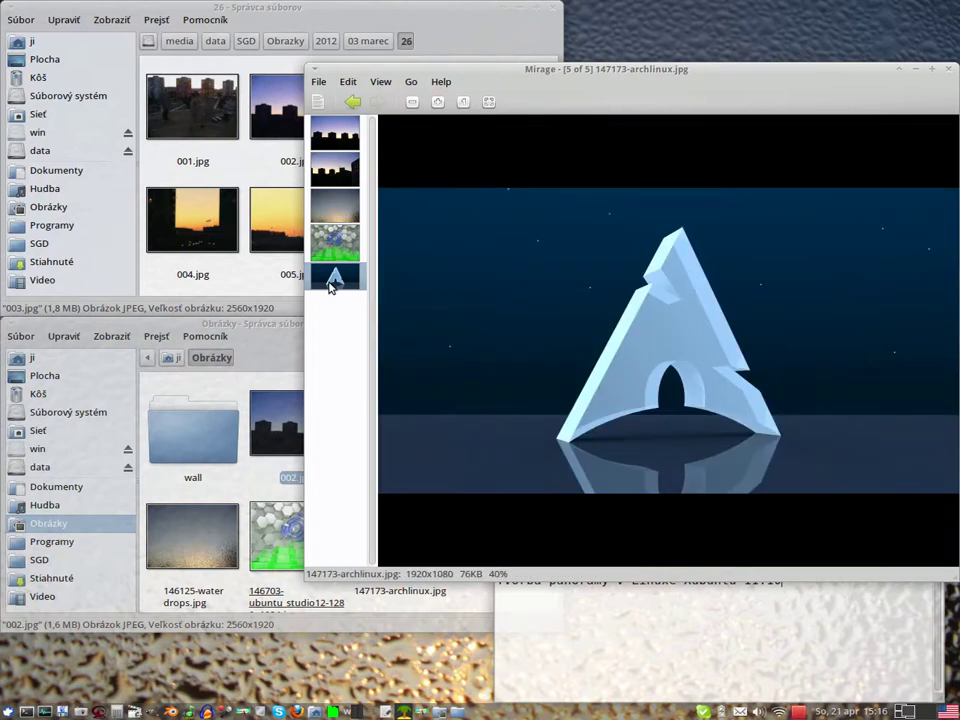
left_click(461, 101)
left_click_drag(718, 409, 736, 185)
left_click(489, 101)
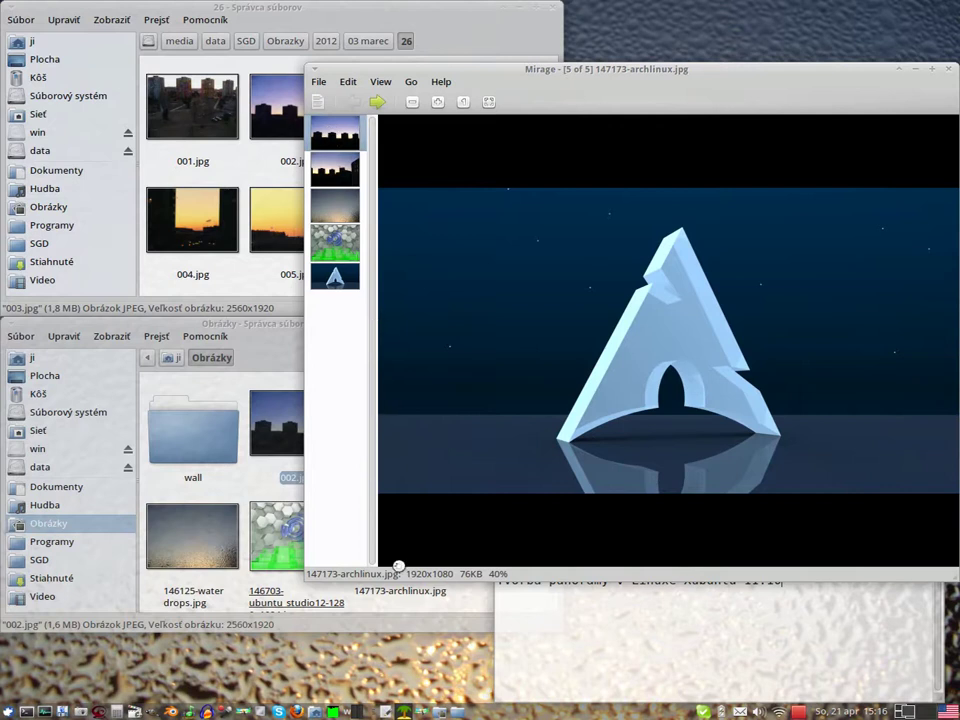
Return to the panorama wizard and save the stitched image to Obrázky with the file name panorama, without a project file
left_click(418, 712)
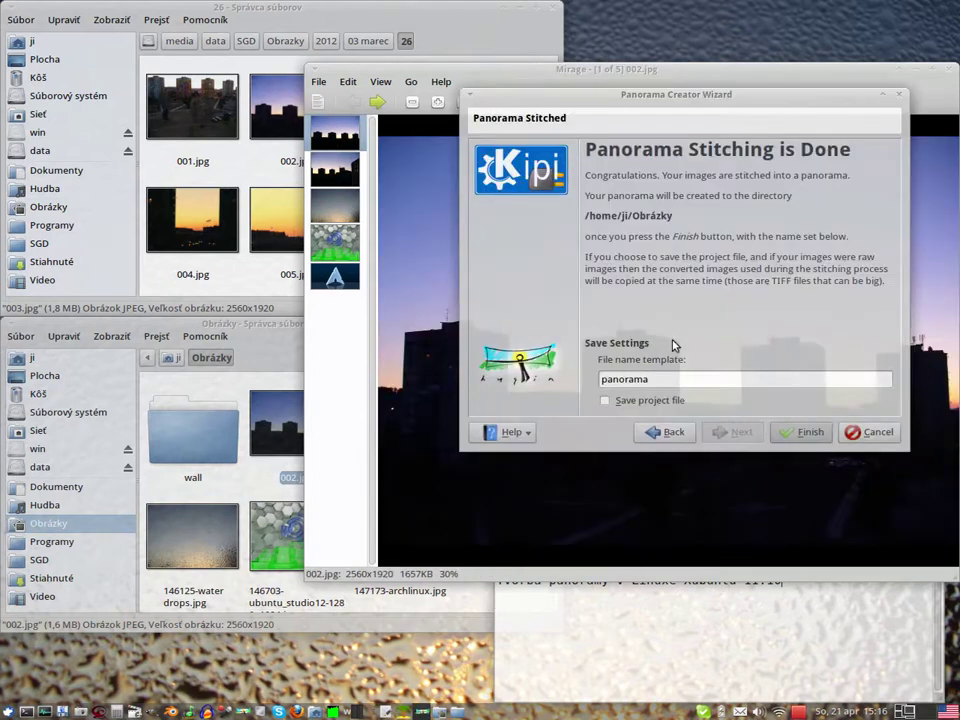
left_click(802, 432)
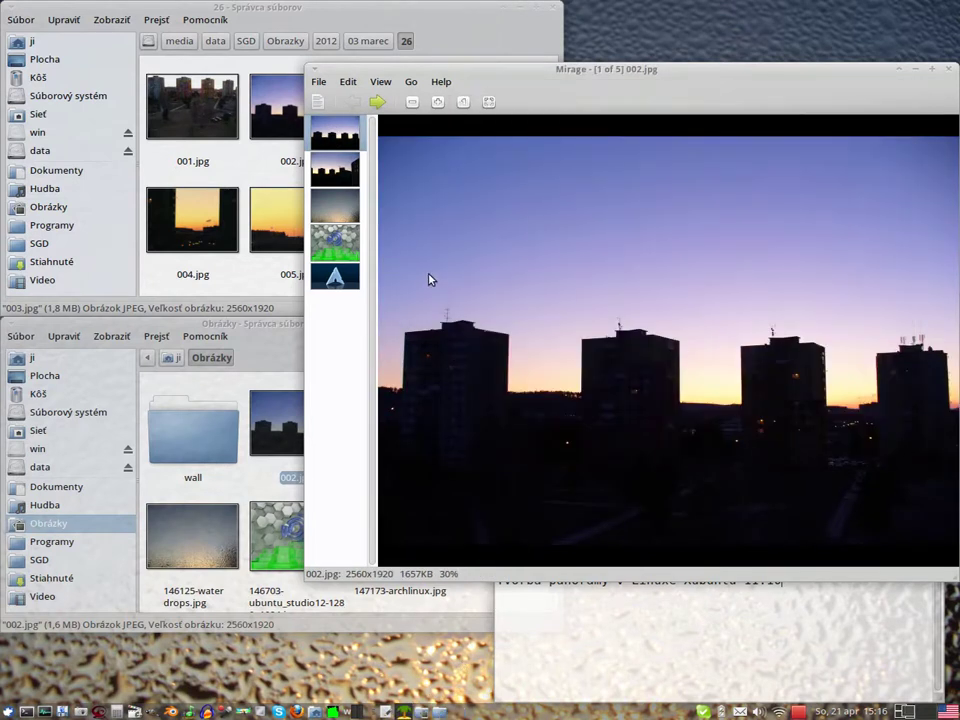
Find the saved panorama.jpg in the Obrázky folder window
left_click(285, 330)
left_click(499, 443)
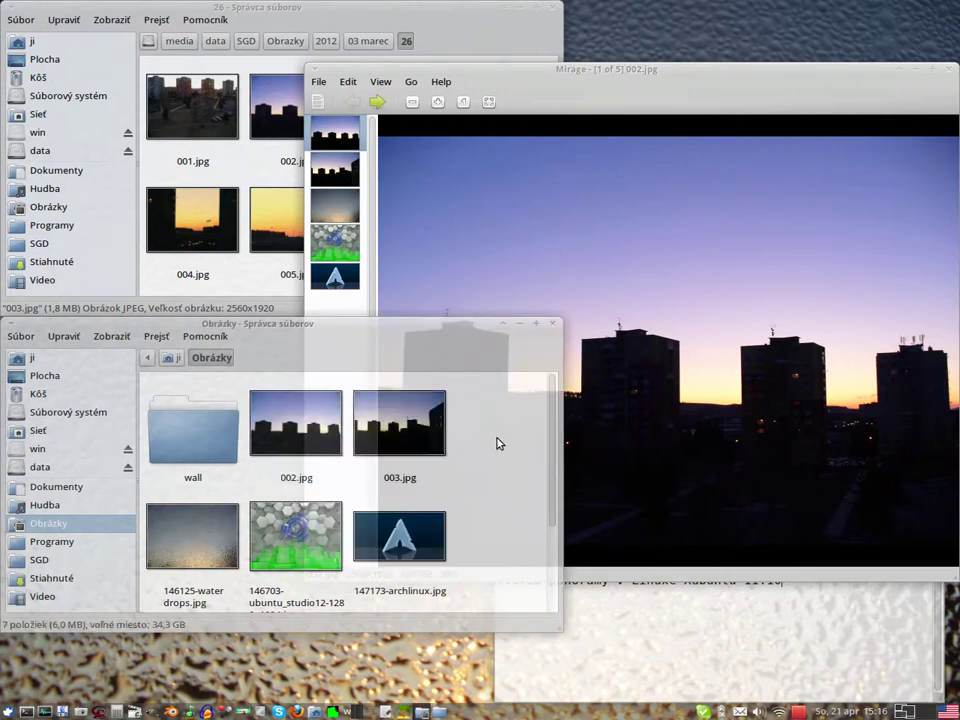
scroll(450, 327, "down", 3)
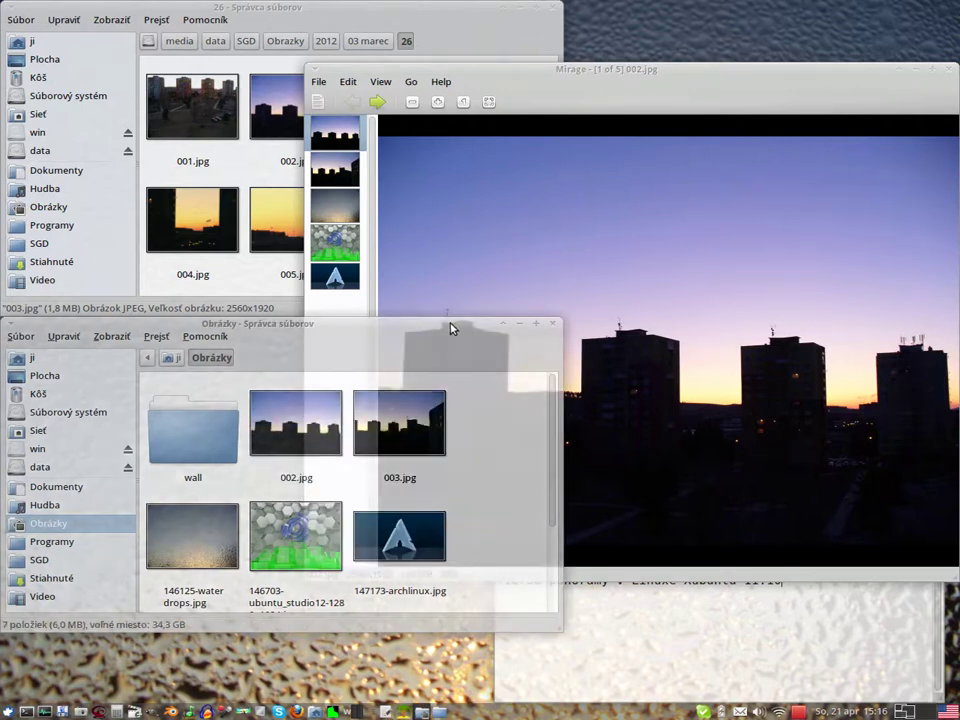
scroll(453, 329, "up", 5)
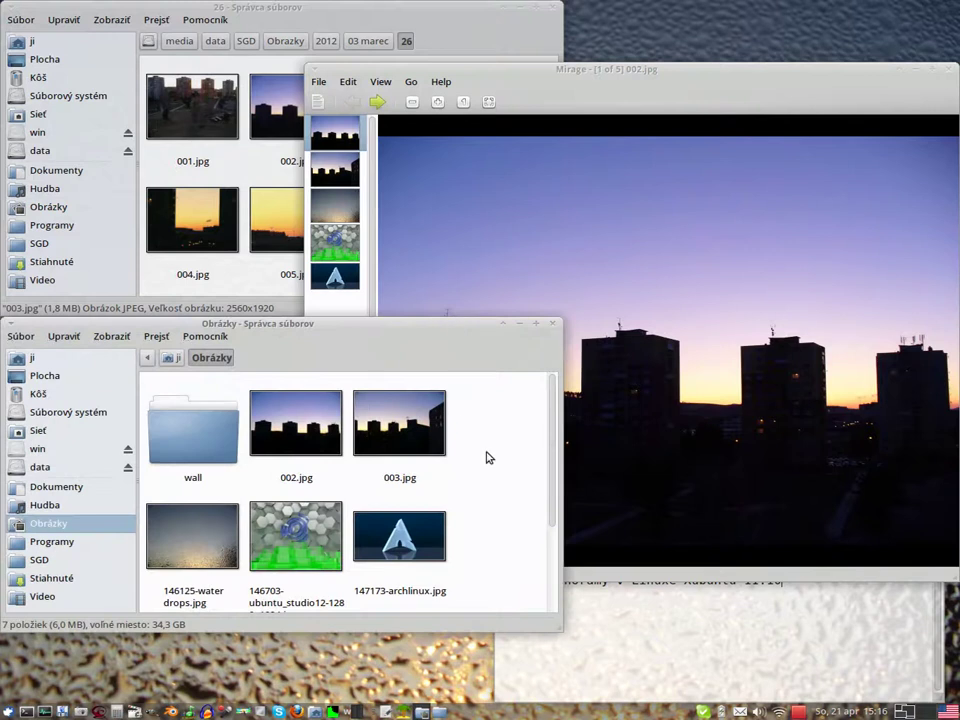
scroll(490, 458, "down", 3)
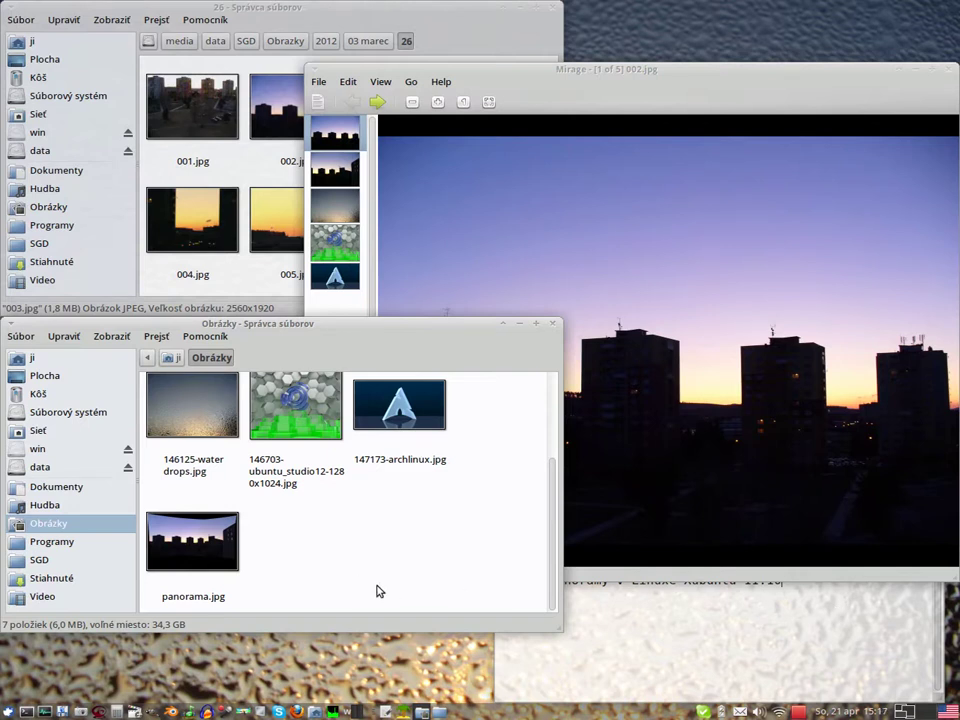
Bring the untitled text note to the front and move it up over the Mirage image view
left_click(628, 641)
left_click_drag(673, 540, 690, 142)
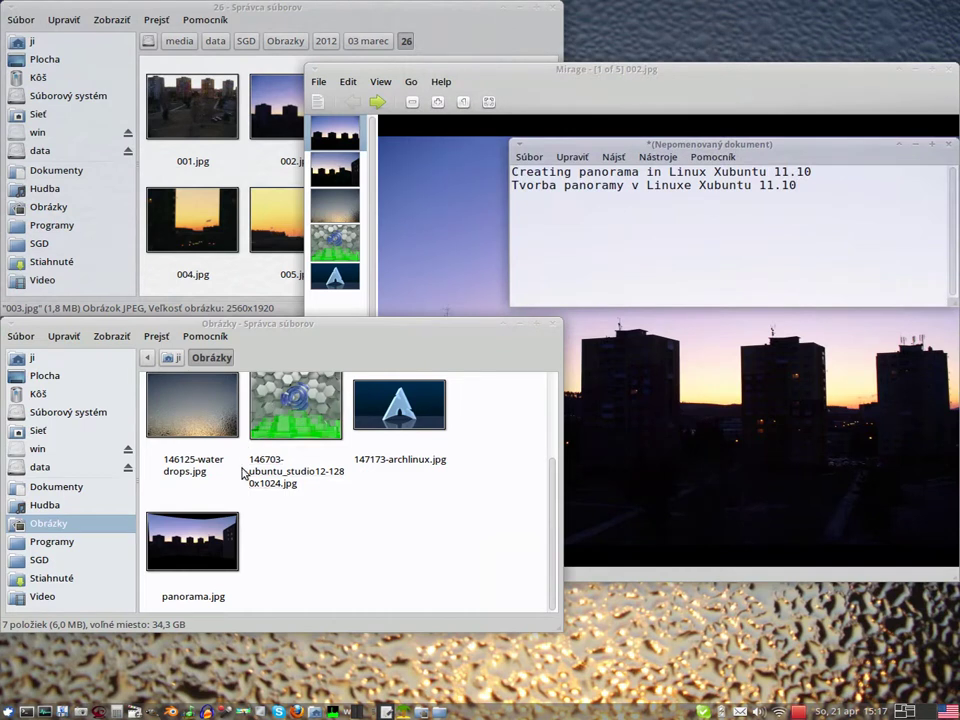
Open panorama.jpg from the Obrázky folder in Mirage, inspect it at actual size toward its right side, fit it again and close it
left_click(216, 545)
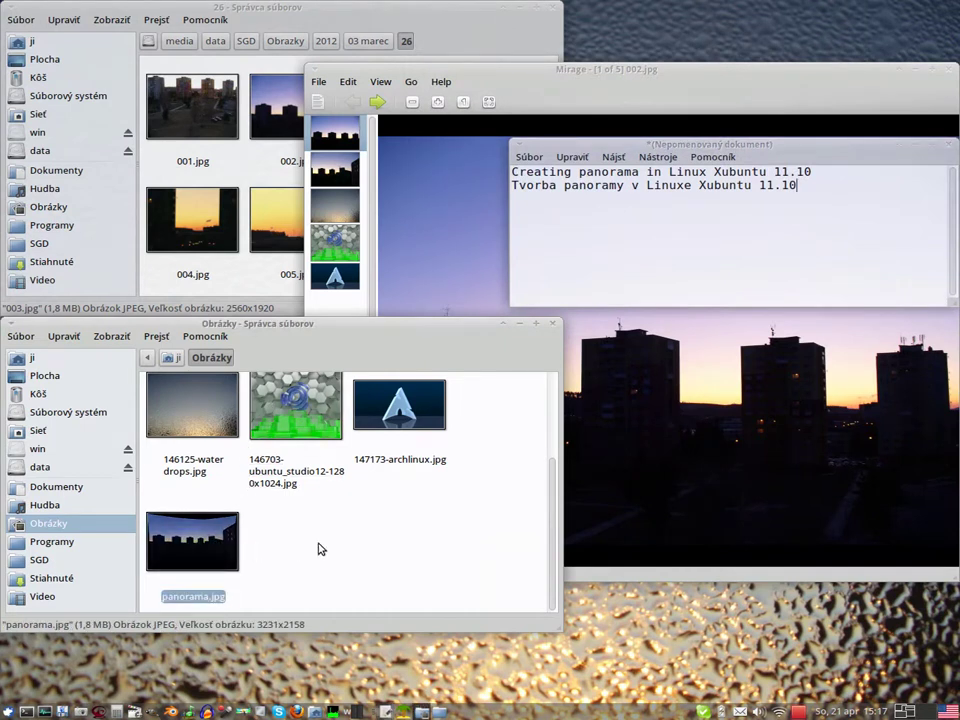
key("Return")
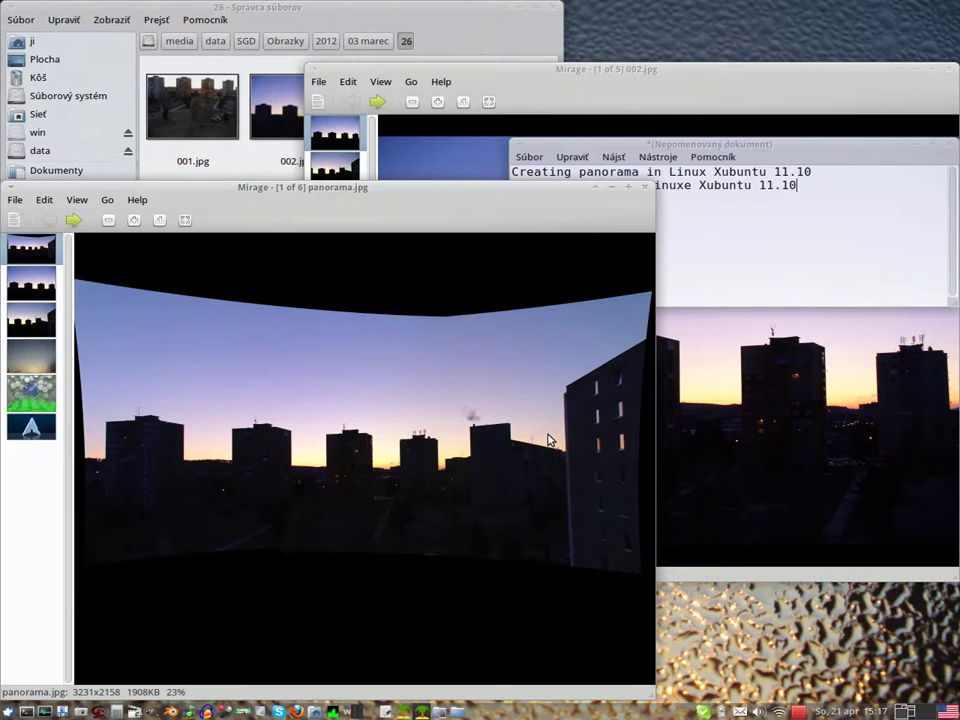
left_click(159, 220)
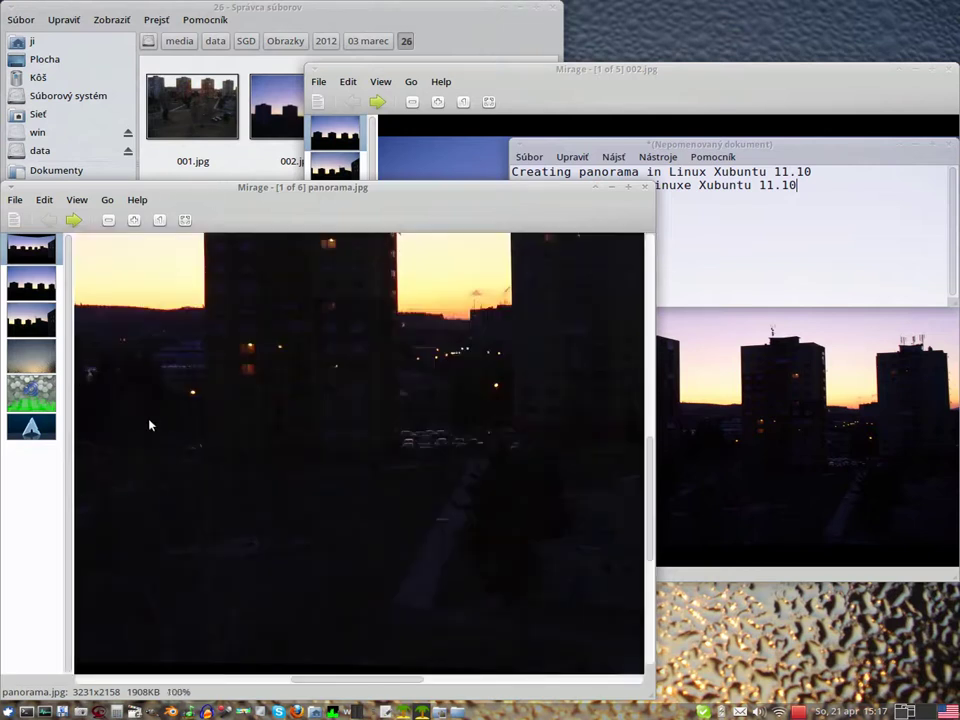
left_click_drag(607, 517, 163, 406)
left_click_drag(525, 410, 146, 390)
left_click_drag(521, 396, 135, 401)
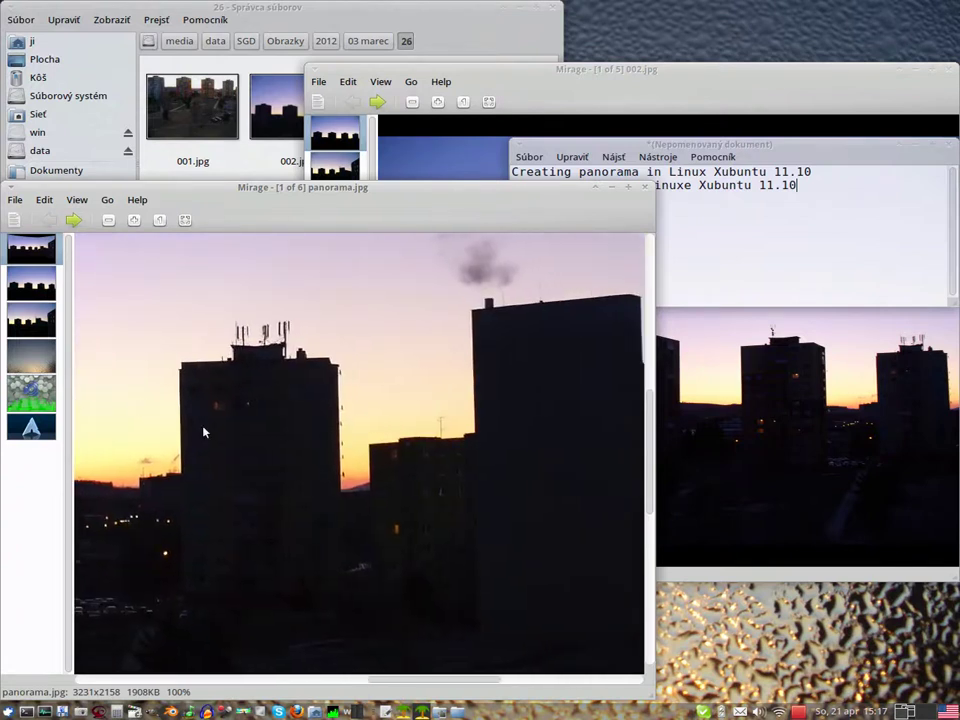
left_click_drag(552, 415, 167, 437)
left_click_drag(424, 396, 231, 435)
left_click_drag(388, 304, 389, 479)
left_click_drag(119, 327, 214, 314)
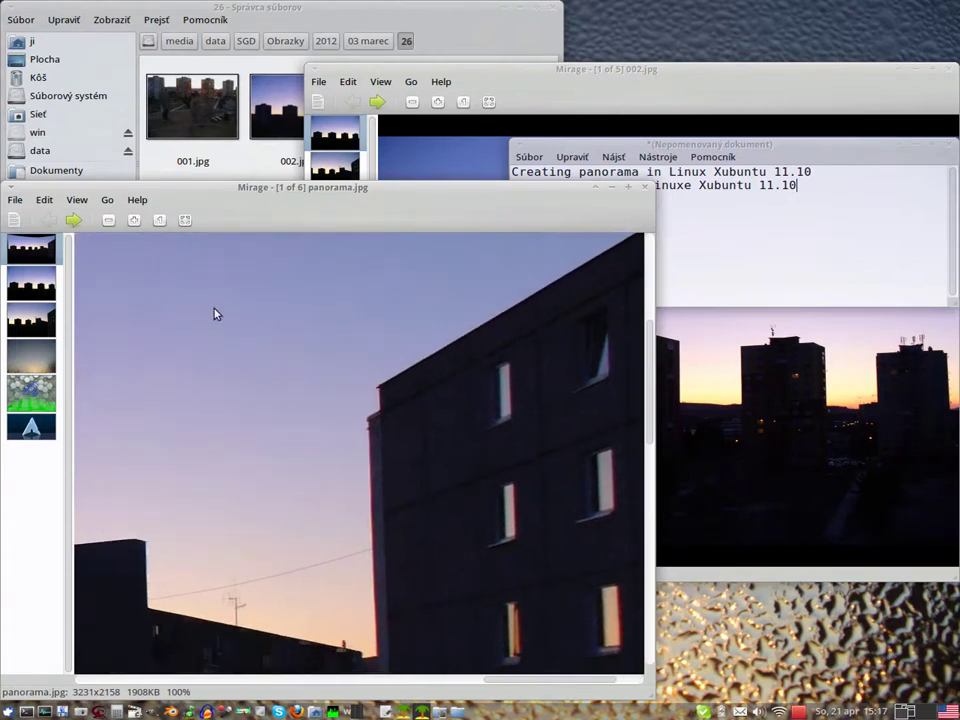
left_click(186, 222)
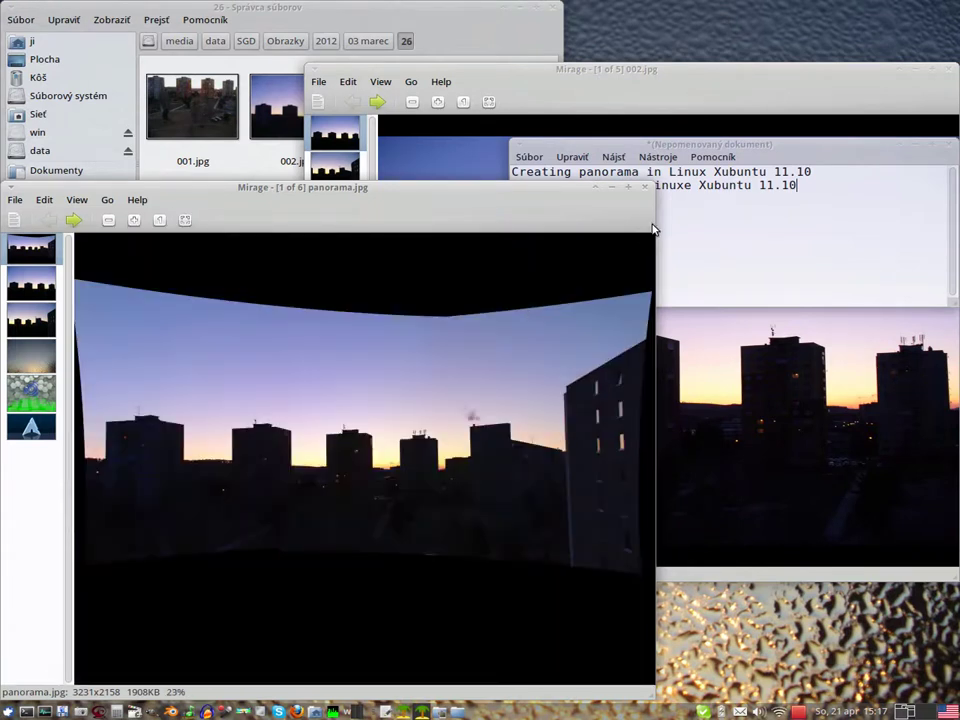
left_click(646, 190)
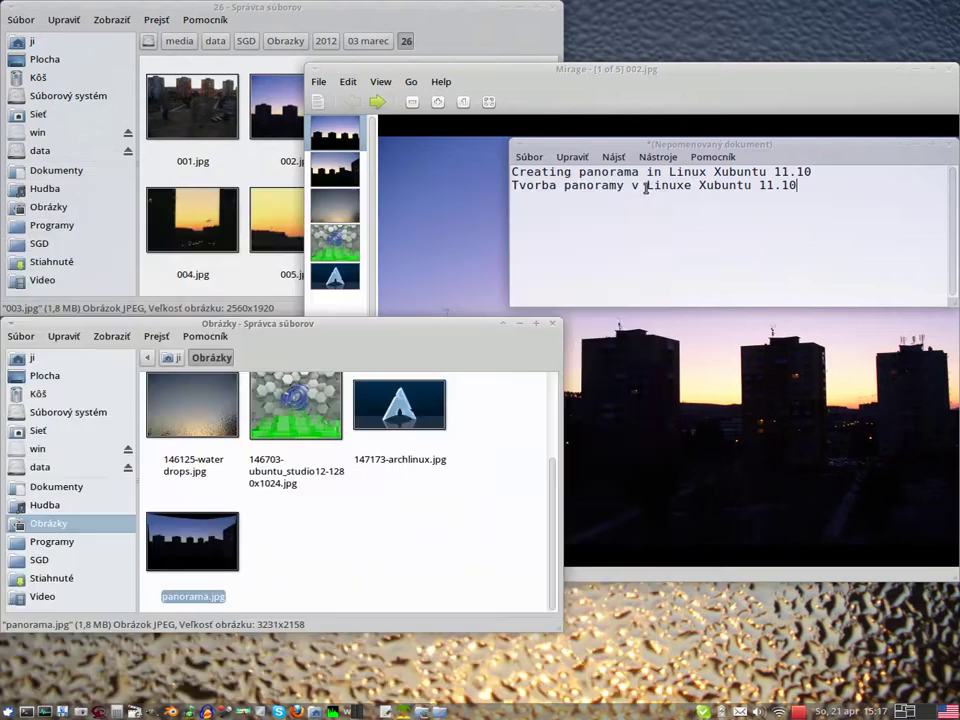
Open panorama.jpg from the Obrázky folder with the GIMP image editor
right_click(207, 541)
mouse_move(360, 558)
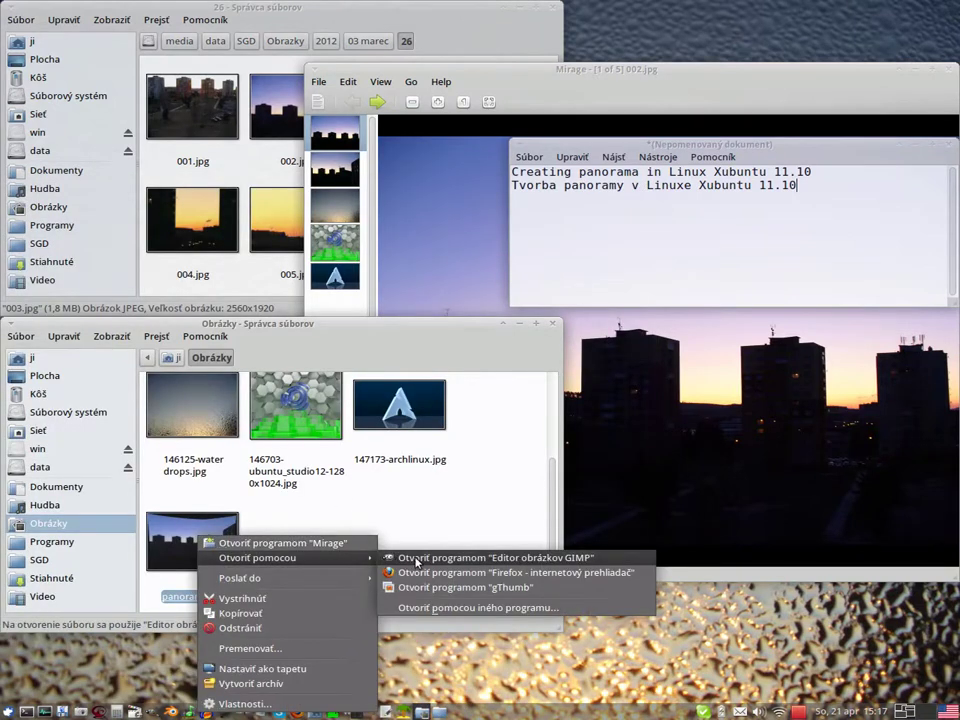
left_click(466, 558)
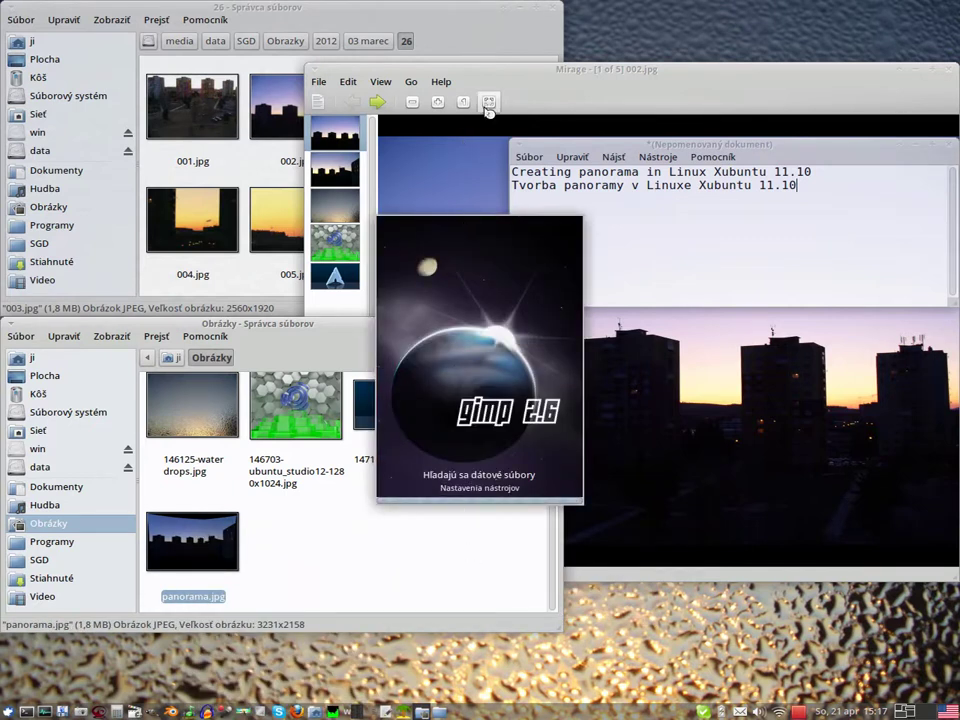
Close both file manager windows and the Mirage viewer, and move the text note down to the lower part of the desktop
left_click(557, 9)
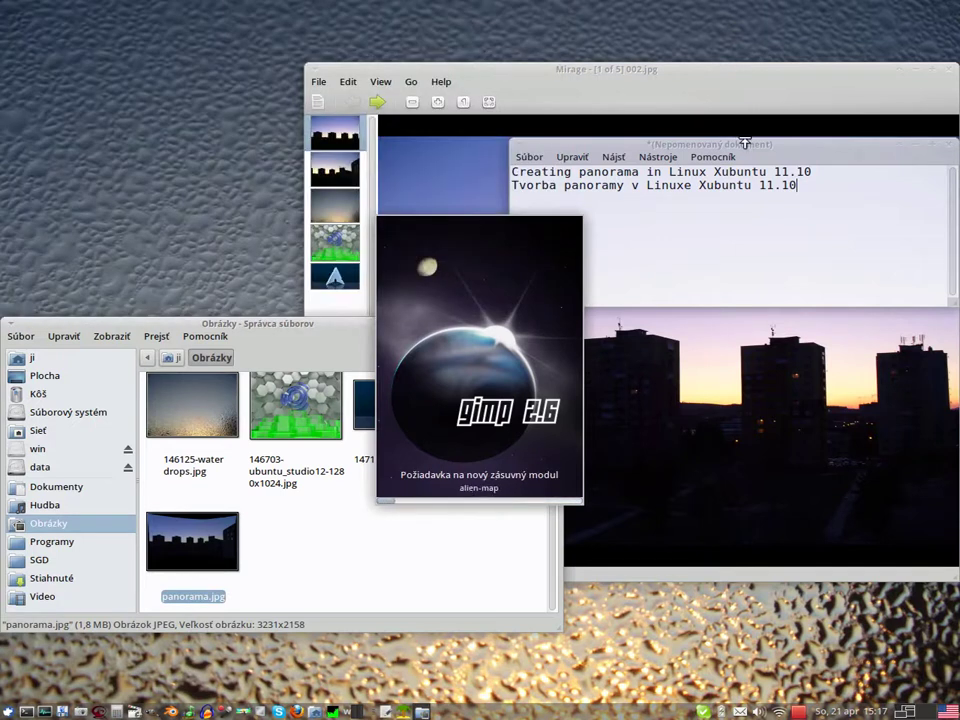
left_click_drag(744, 148, 720, 555)
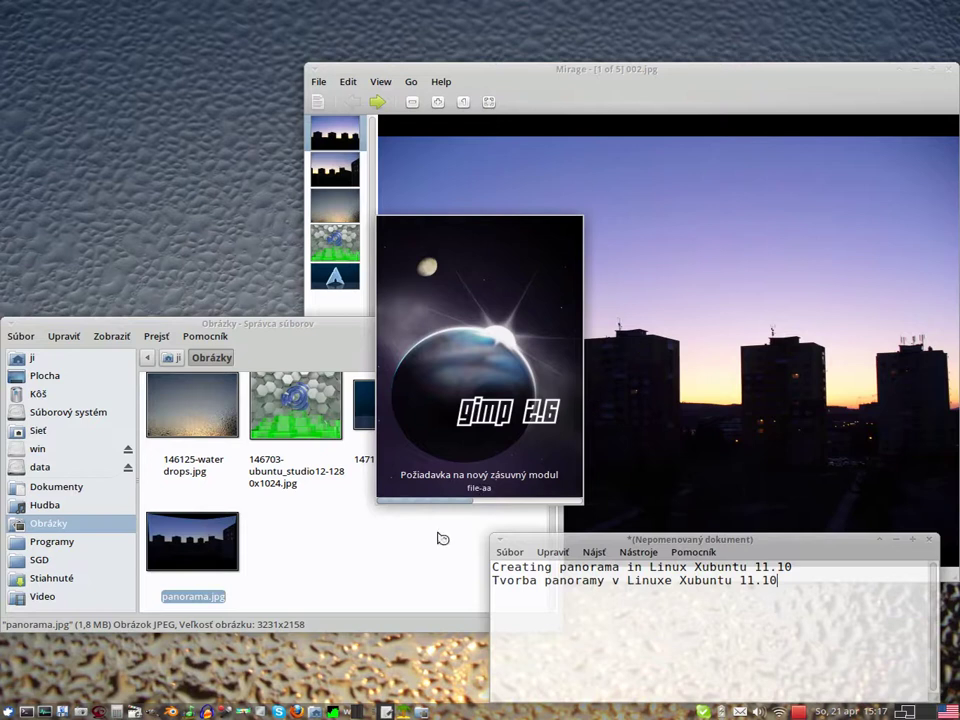
left_click(381, 566)
left_click(523, 326)
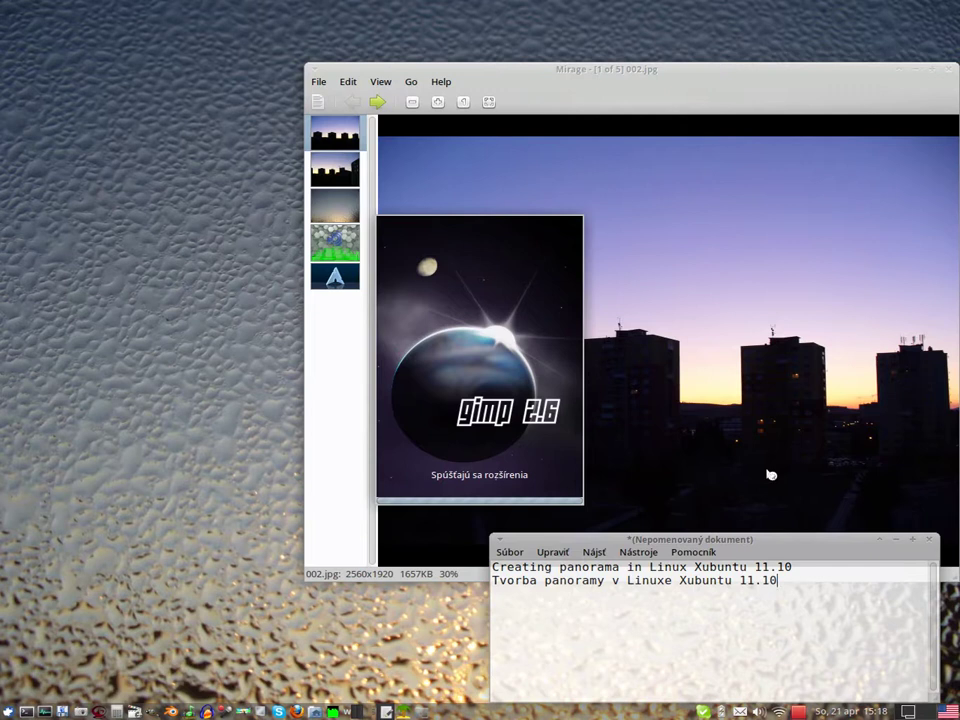
left_click(951, 74)
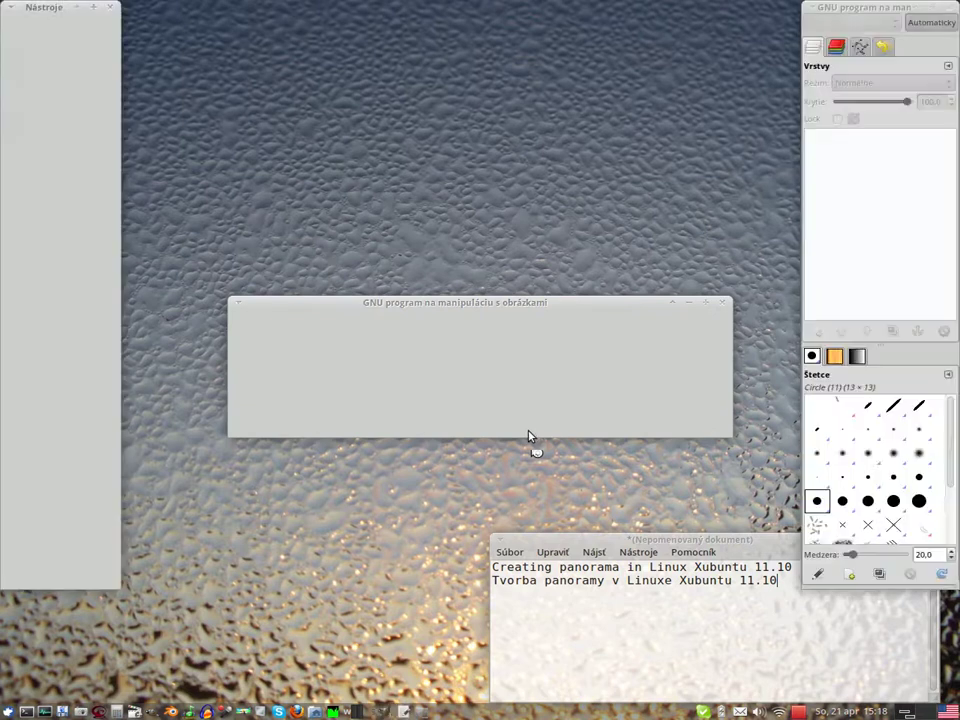
Move the GIMP image window up between the docks and set the zoom of panorama.jpg to 23 %
left_click_drag(506, 303, 405, 2)
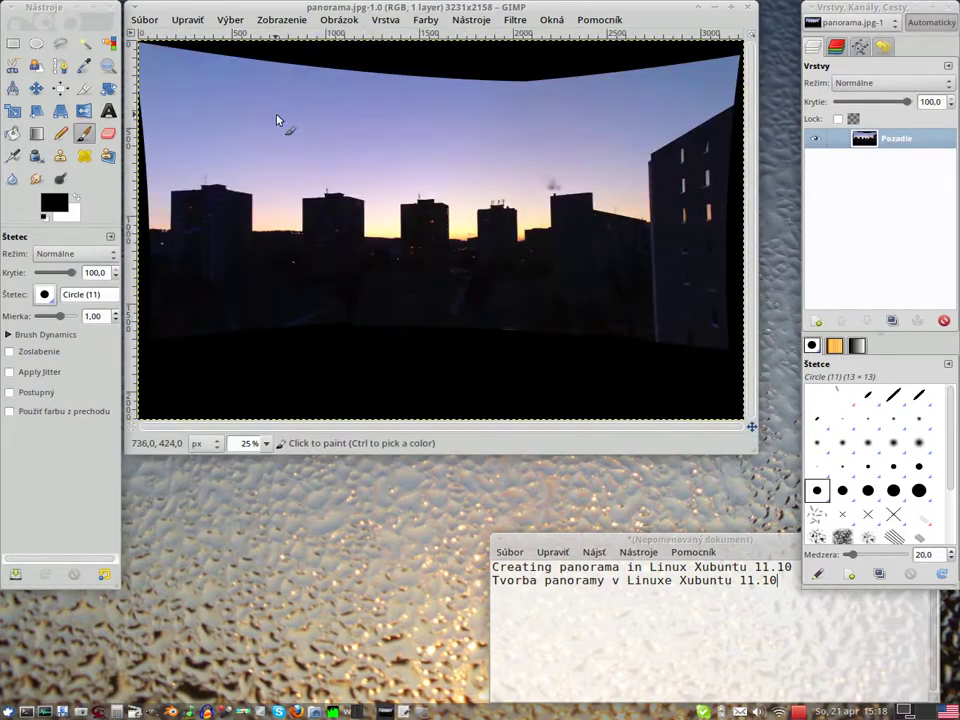
left_click(265, 443)
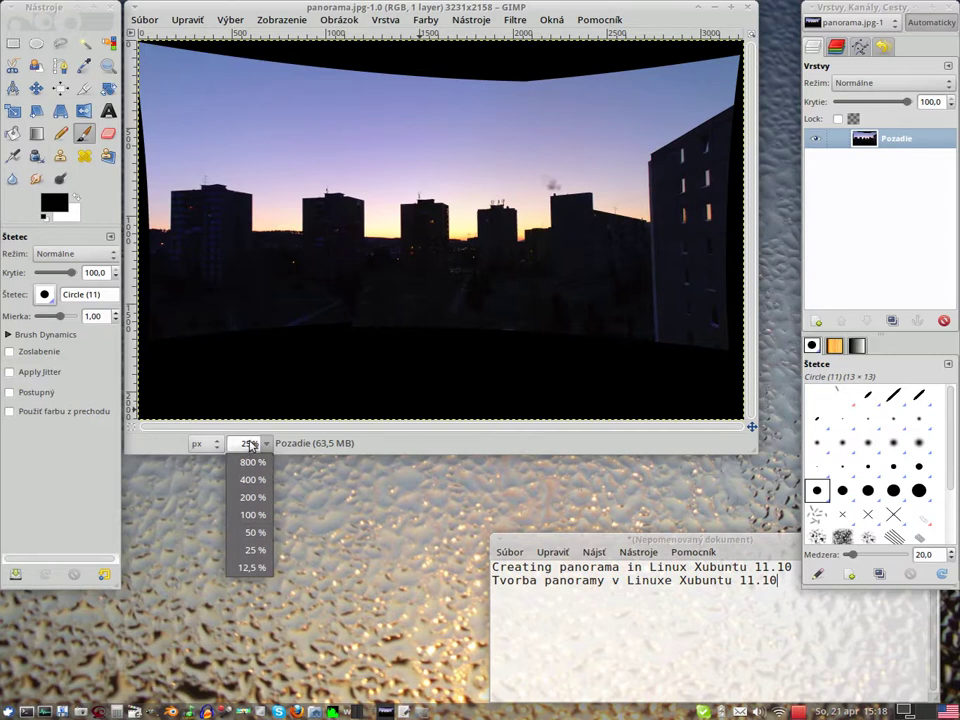
left_click(250, 445)
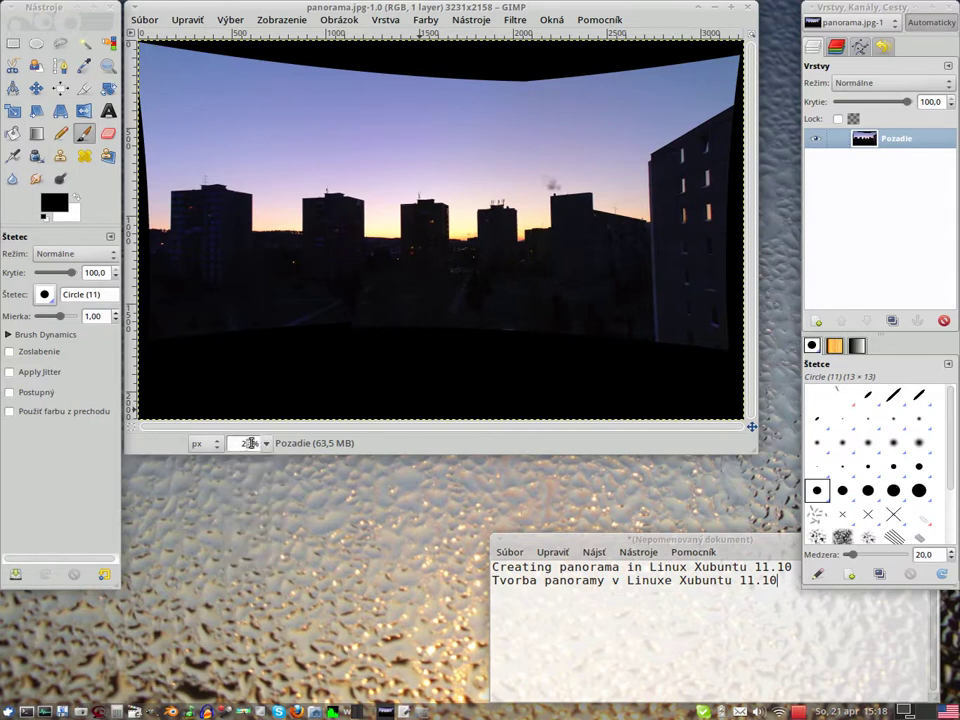
key("Return")
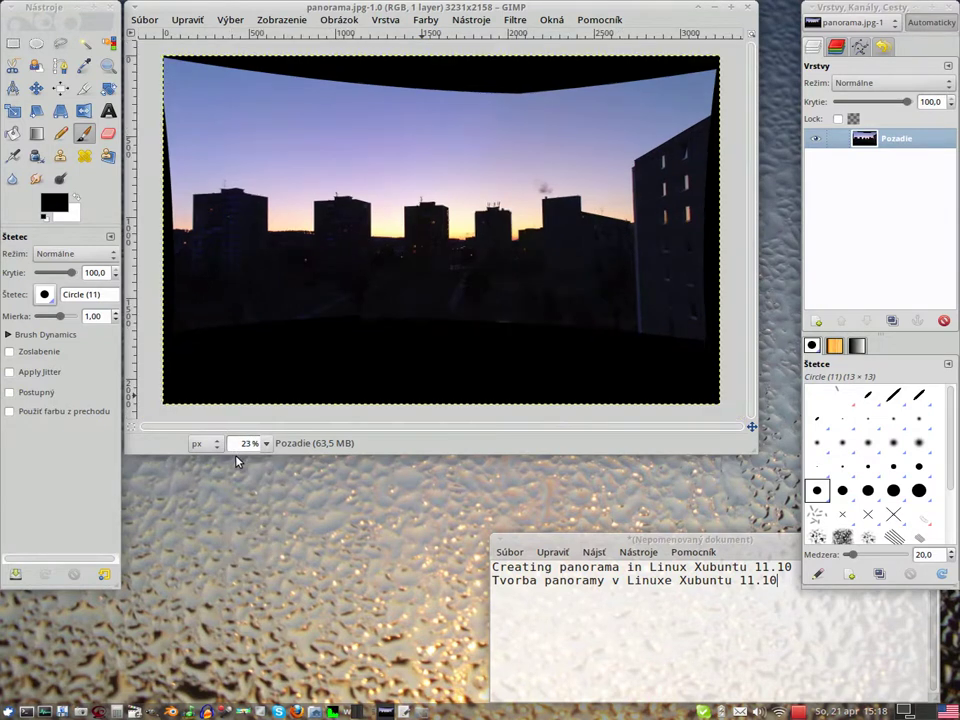
Crop the panorama to about 3044 × 1913 px, cutting off the curved black borders above and beside the photo
left_click(86, 94)
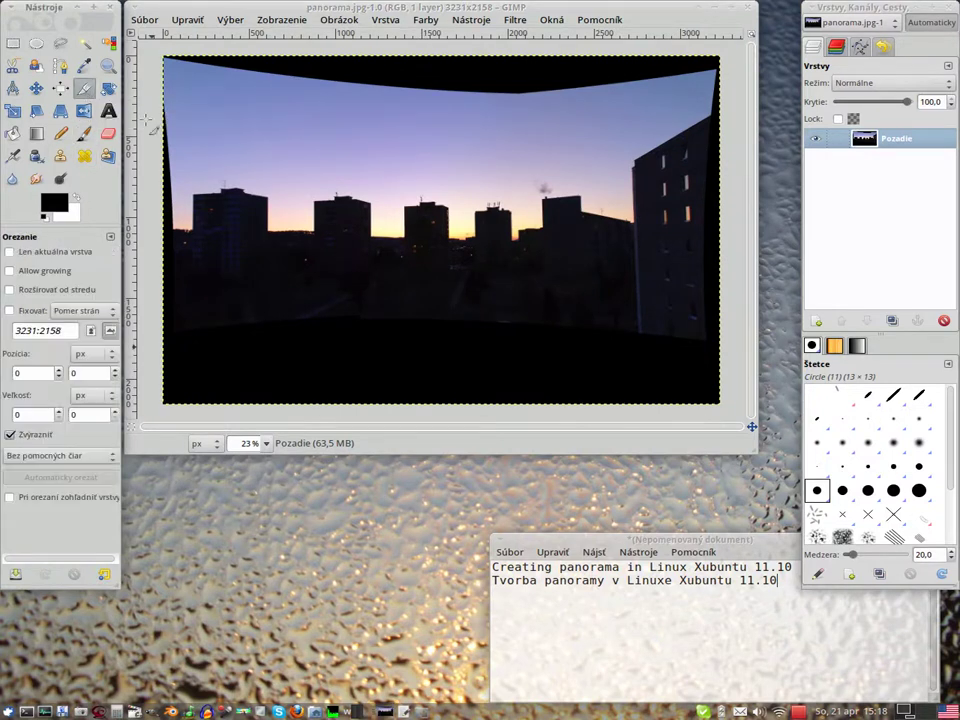
left_click_drag(185, 100, 733, 385)
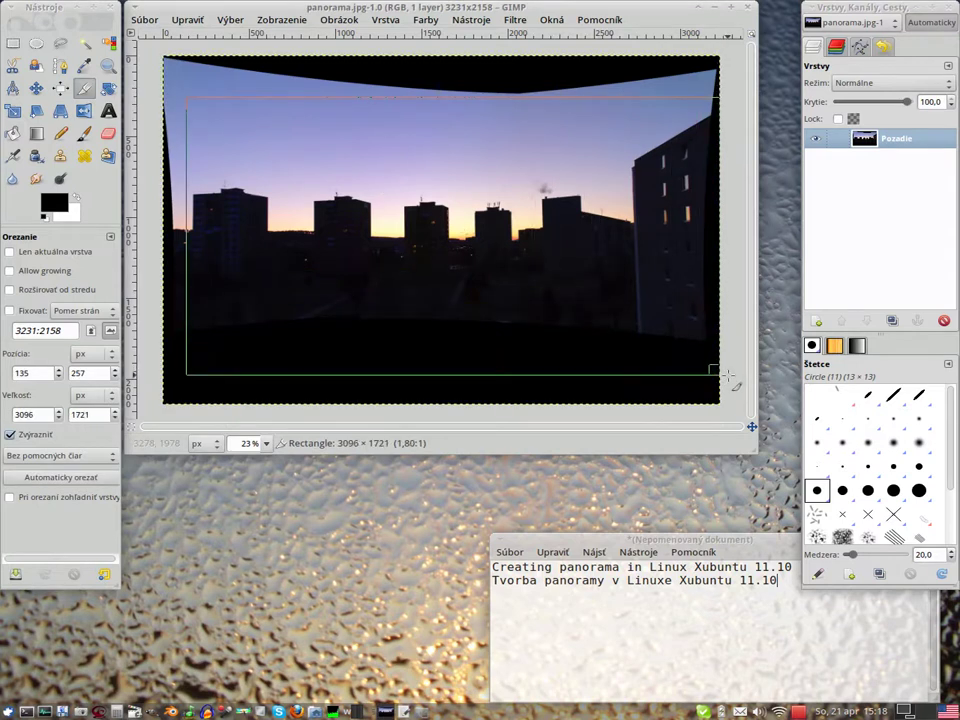
mouse_move(450, 118)
left_mouse_down()
mouse_move(458, 107)
mouse_move(465, 116)
left_mouse_up()
left_click_drag(684, 183, 665, 183)
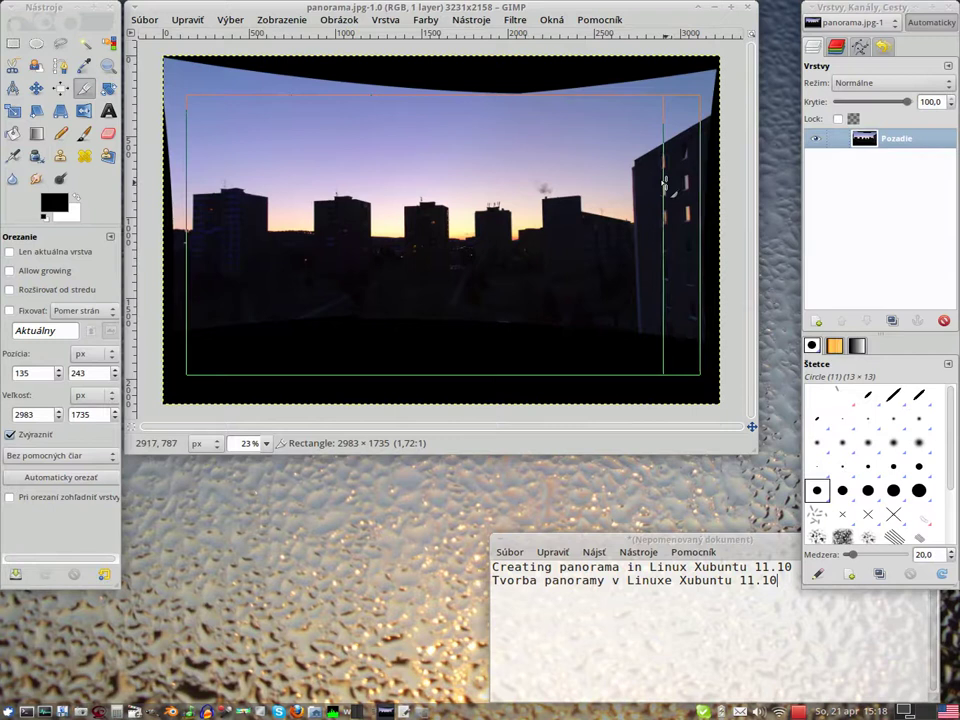
left_click_drag(214, 229, 203, 238)
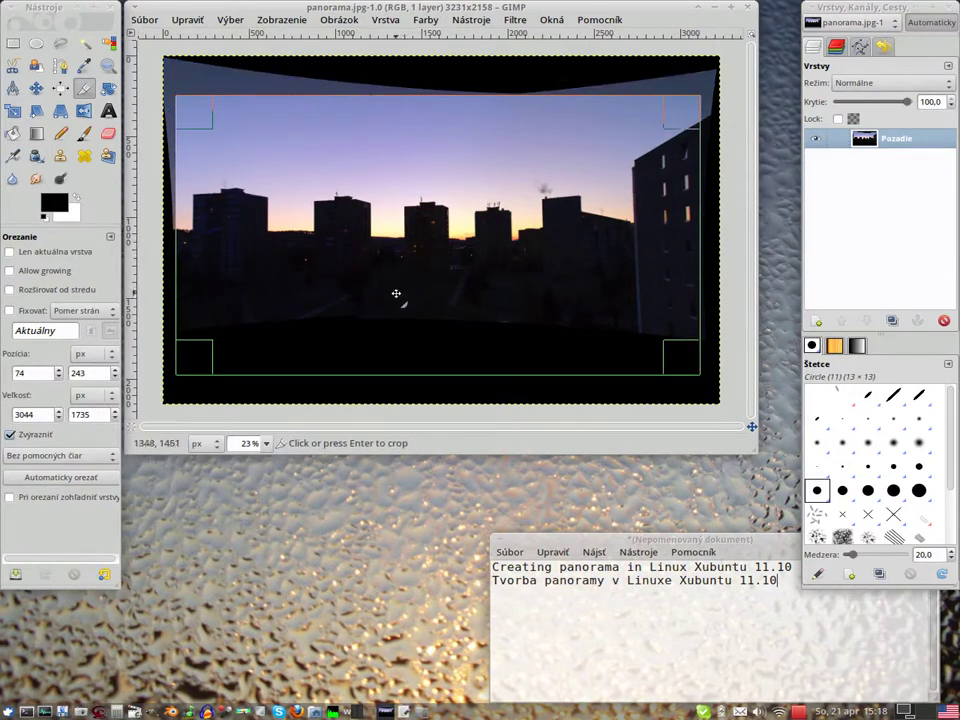
left_click_drag(456, 348, 461, 377)
left_click(445, 275)
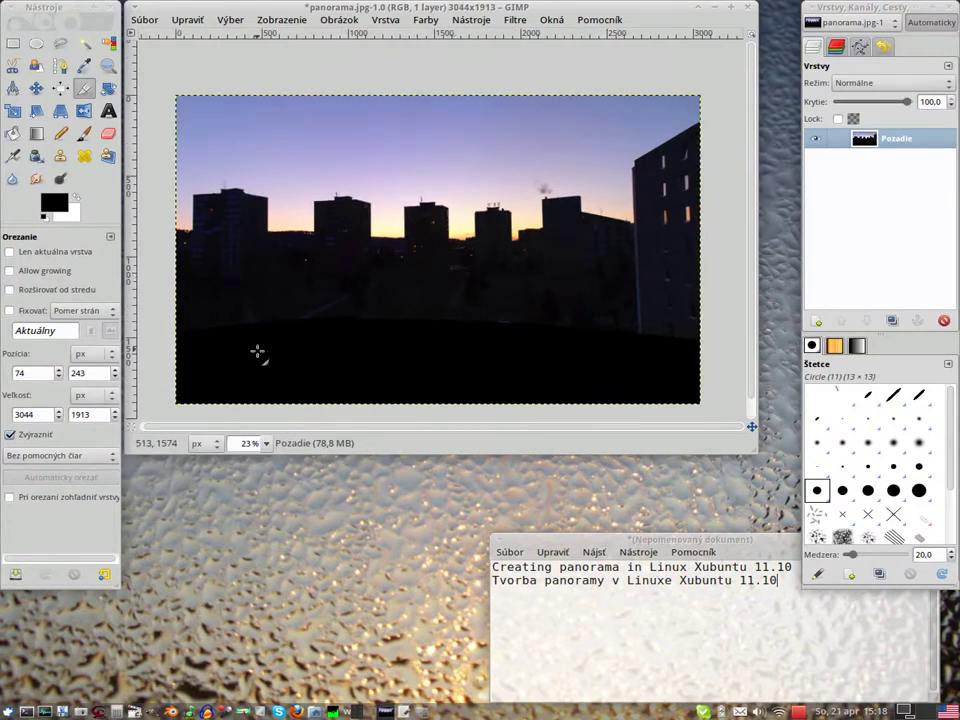
Add a white-filled layer beneath the Pozadie layer and set the opacity of Pozadie to 75.8
left_click(819, 320)
left_click(390, 408)
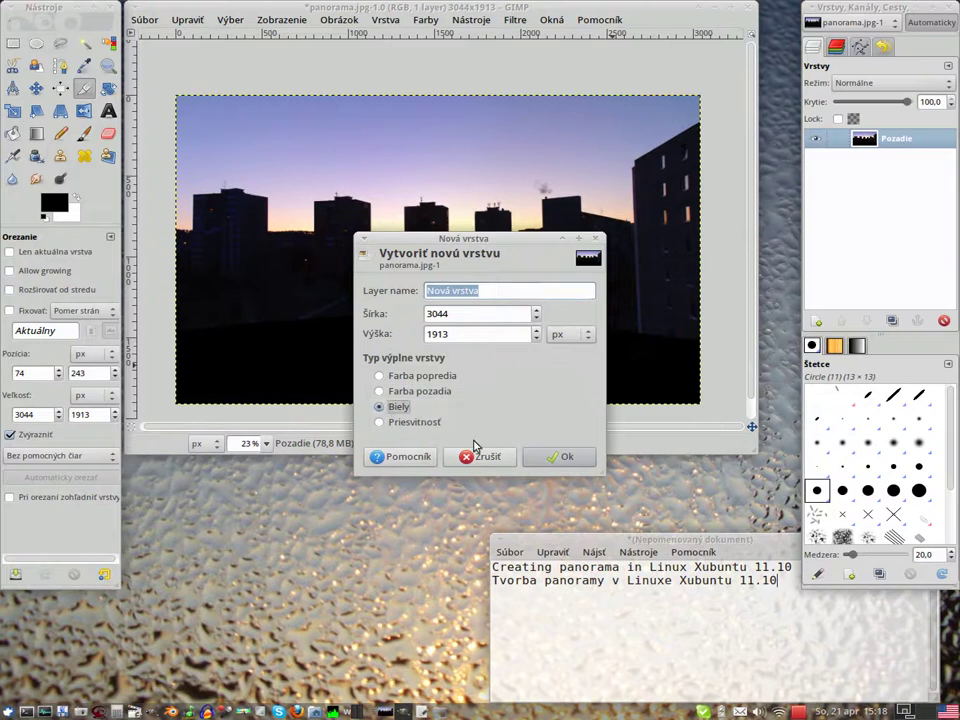
left_click(578, 460)
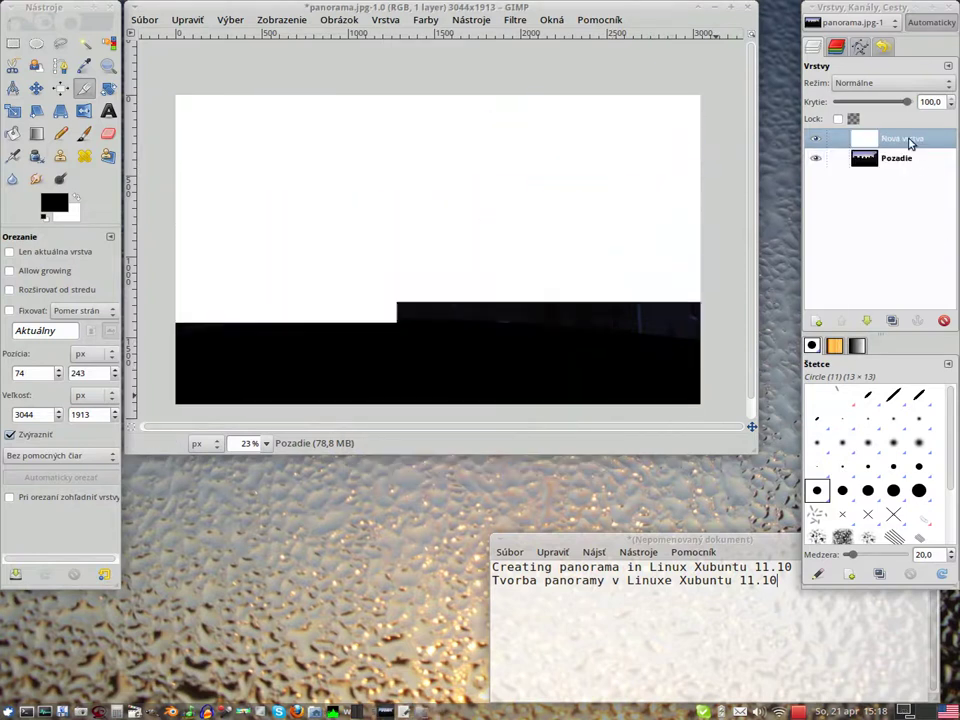
left_click_drag(908, 140, 910, 163)
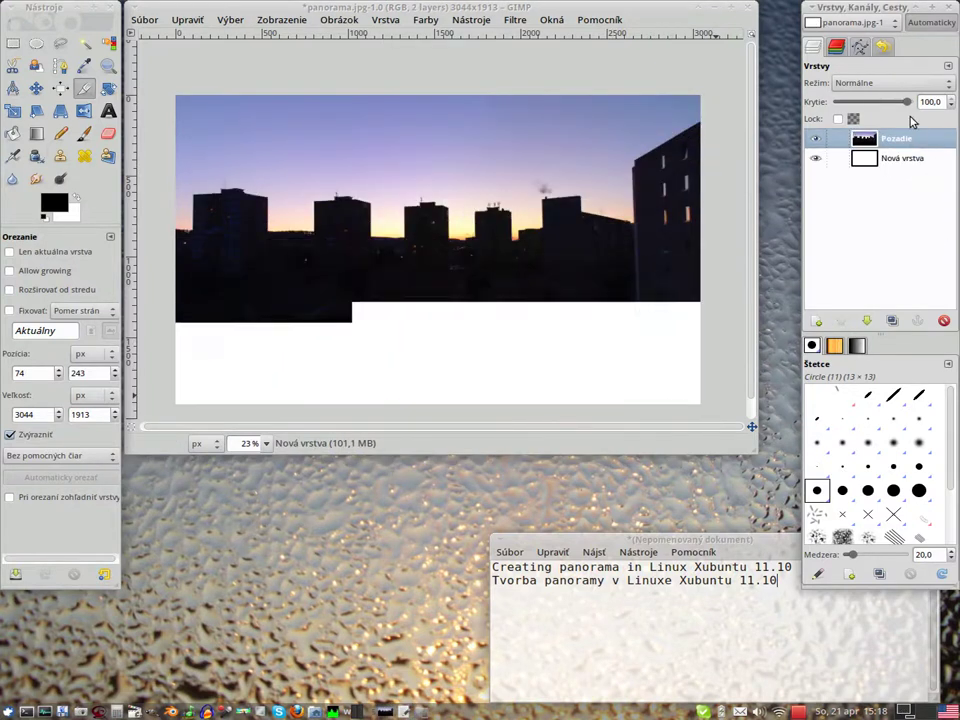
left_click(900, 138)
left_click_drag(910, 102, 890, 105)
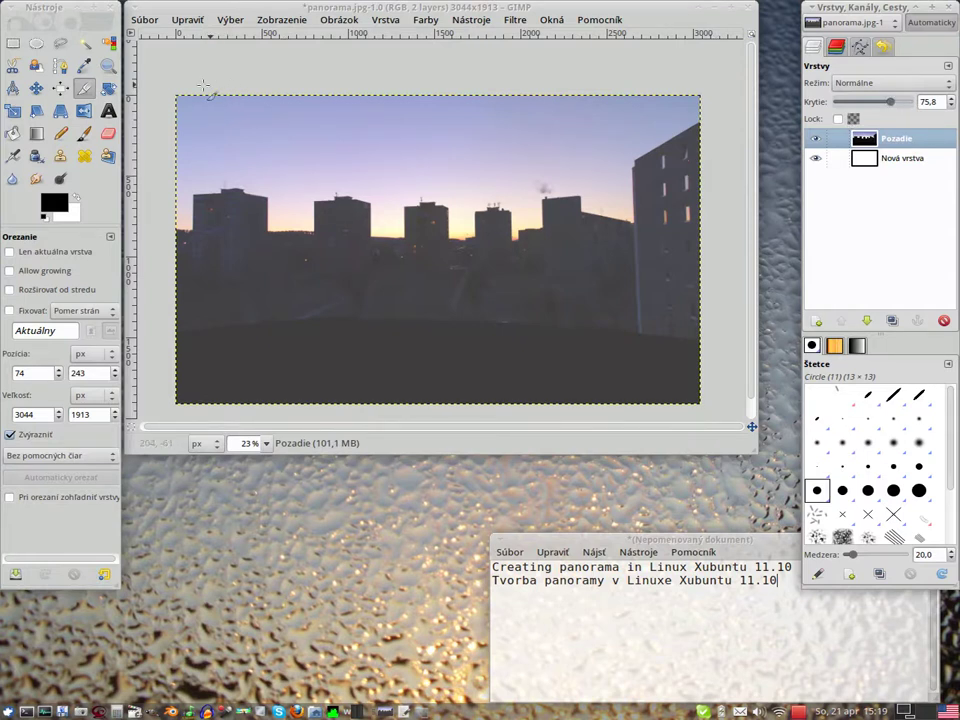
Crop the image at full width to about 3044 × 1343 px, cutting off the black area below the photo
left_click_drag(209, 116, 712, 297)
left_click_drag(232, 207, 185, 213)
left_click_drag(471, 133, 472, 89)
left_click_drag(441, 250, 458, 291)
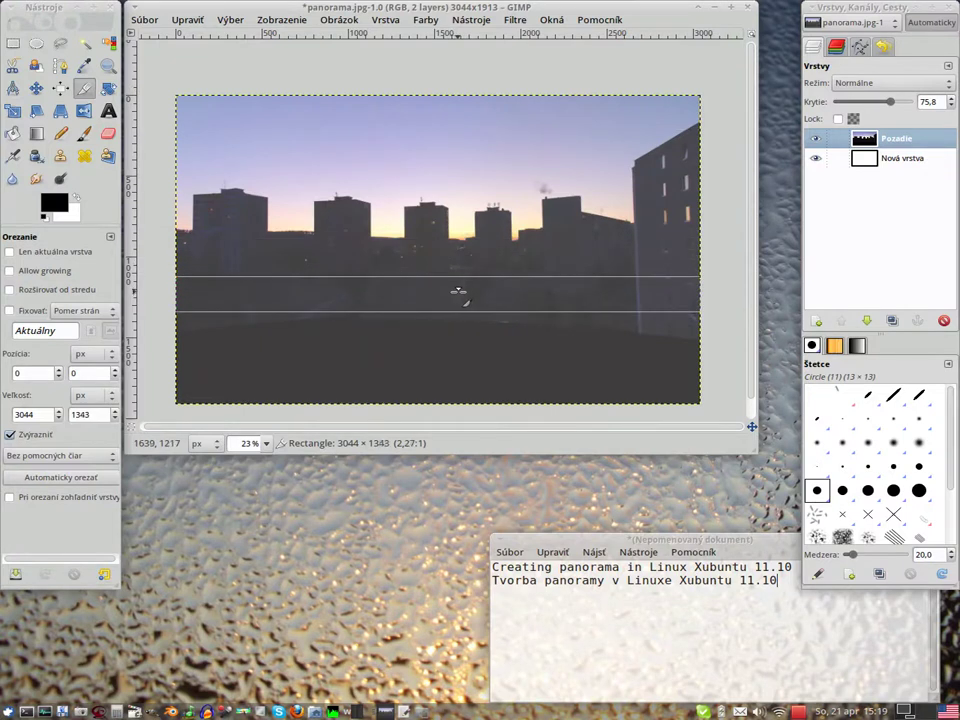
left_click_drag(461, 292, 478, 291)
left_click(475, 208)
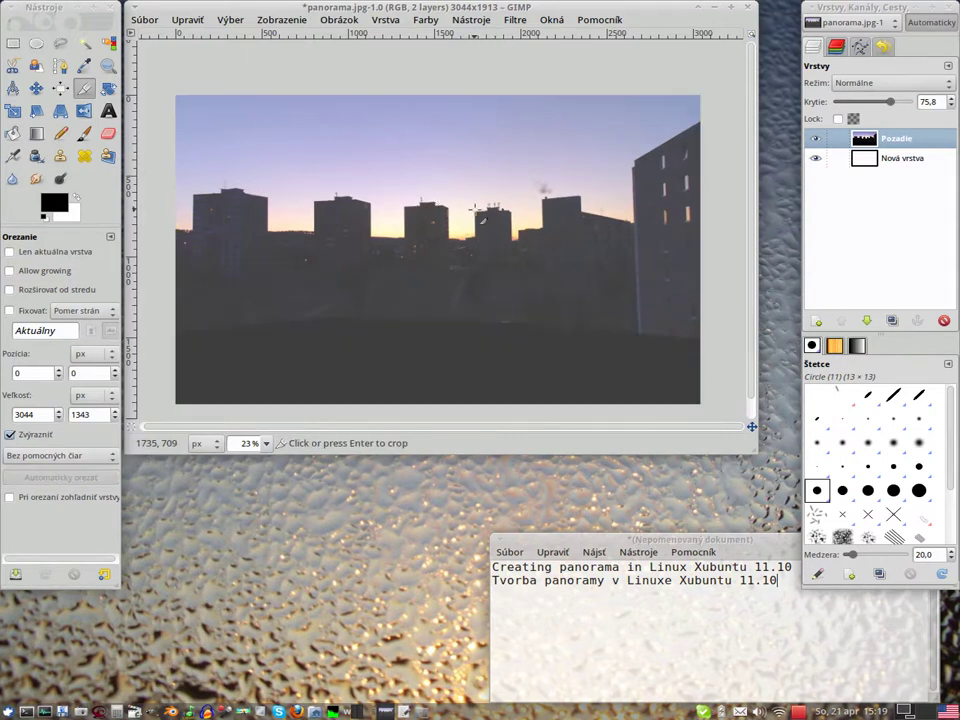
Delete the white Nová vrstva layer beneath the photo layer
left_click(910, 167)
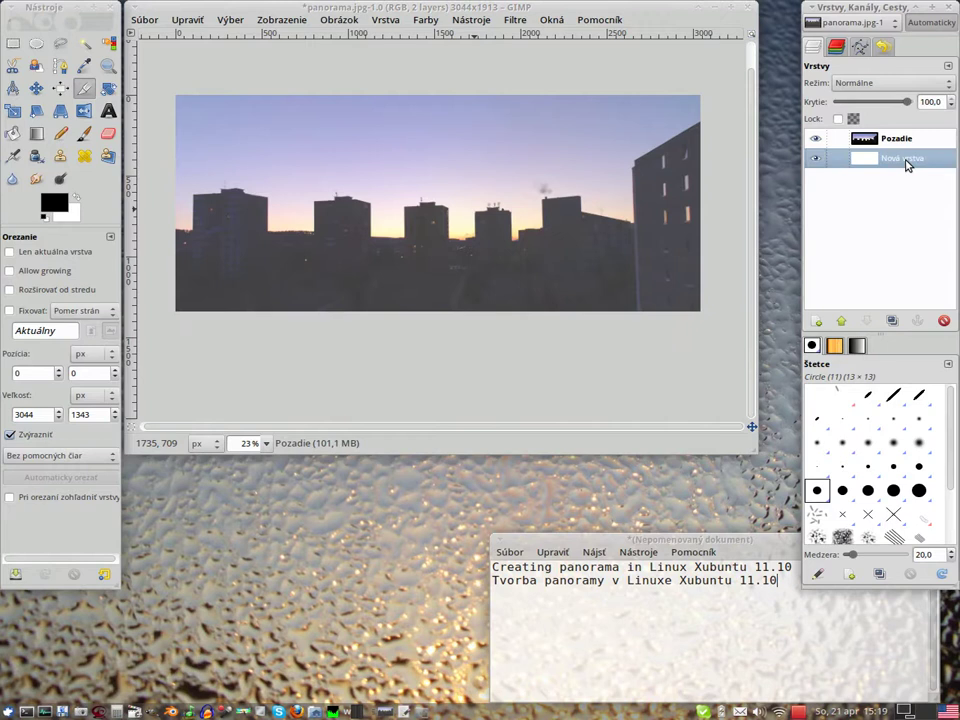
left_click(943, 318)
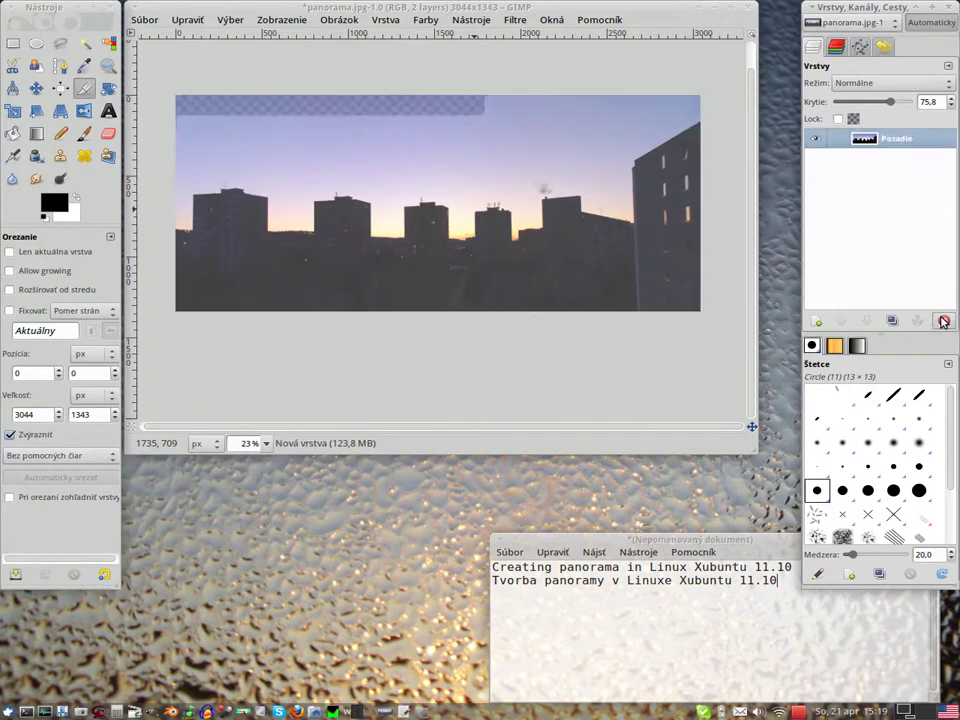